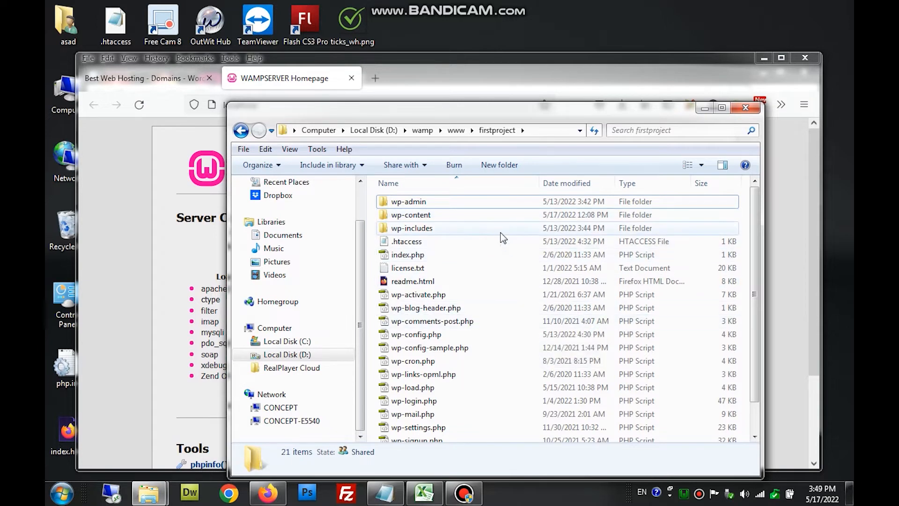
- Dismiss the color scheme prompt and compress the wp-content folder in firstproject into wp-content.zip using the ZIP format
mouse_move(503, 237)
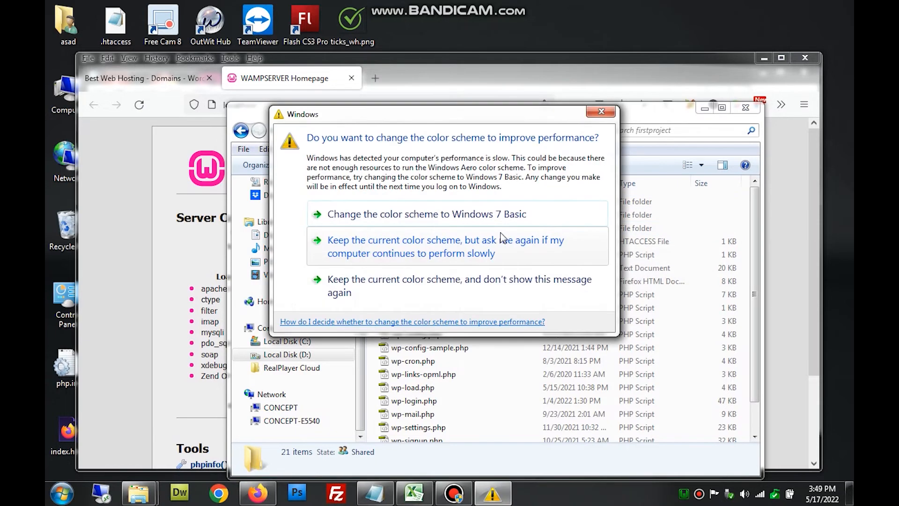
click(602, 112)
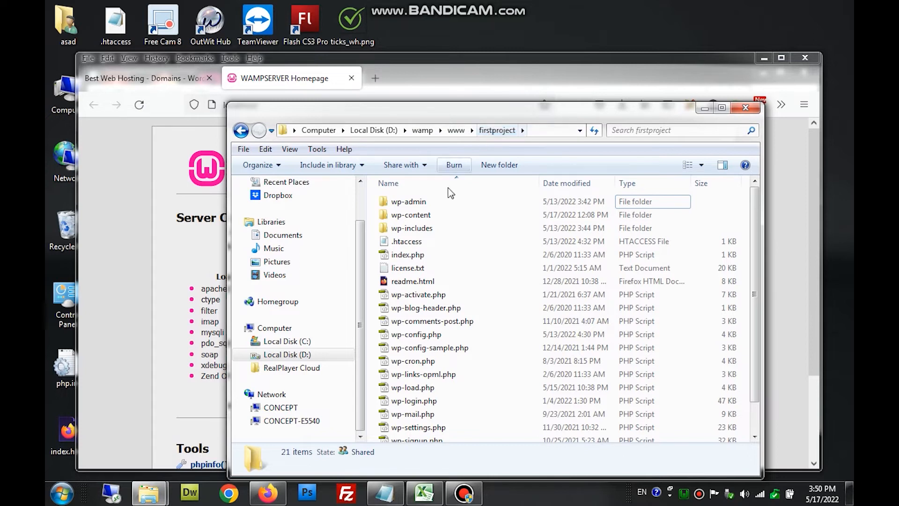
click(423, 215)
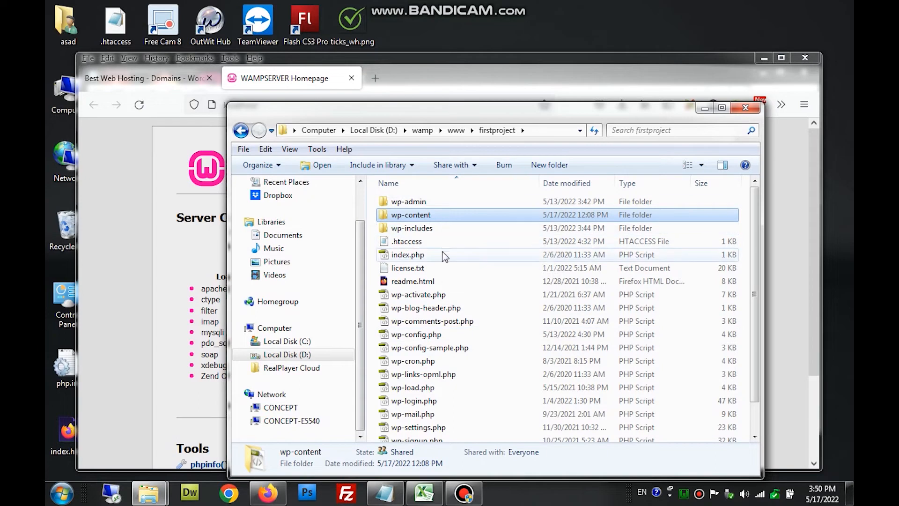
right_click(440, 217)
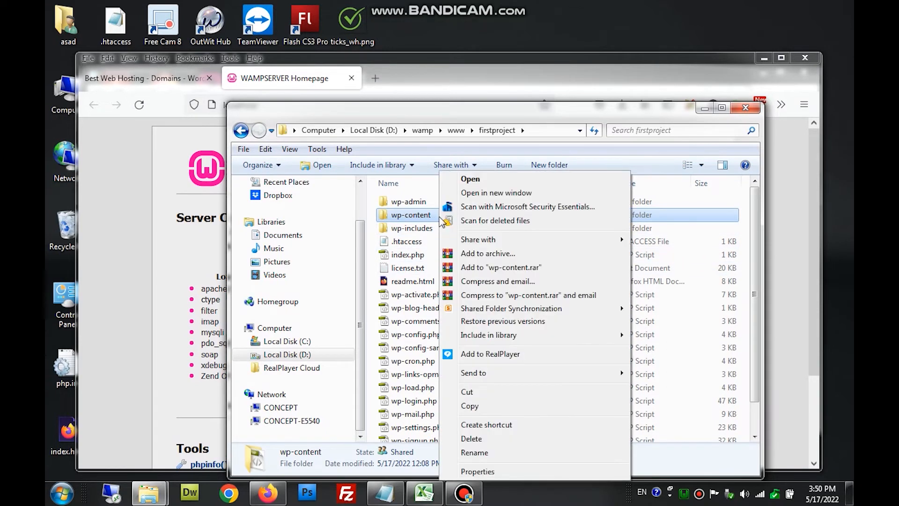
mouse_move(453, 242)
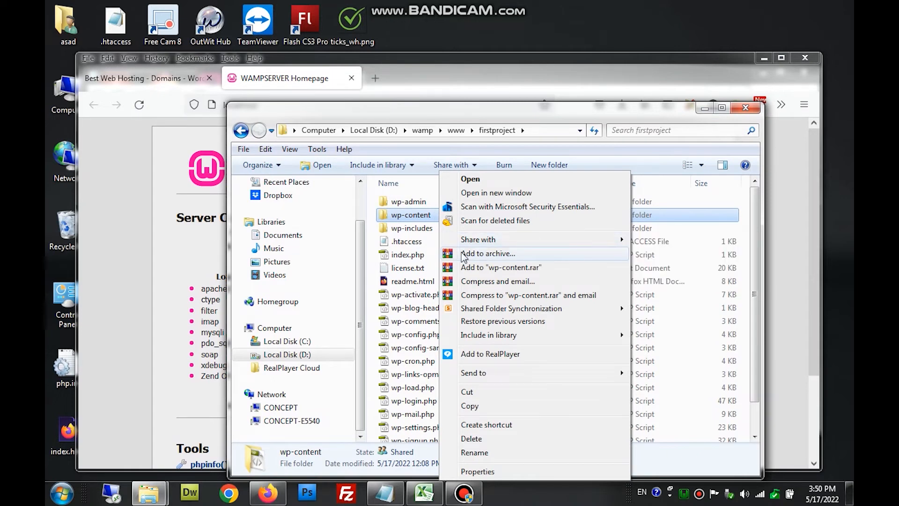
click(462, 256)
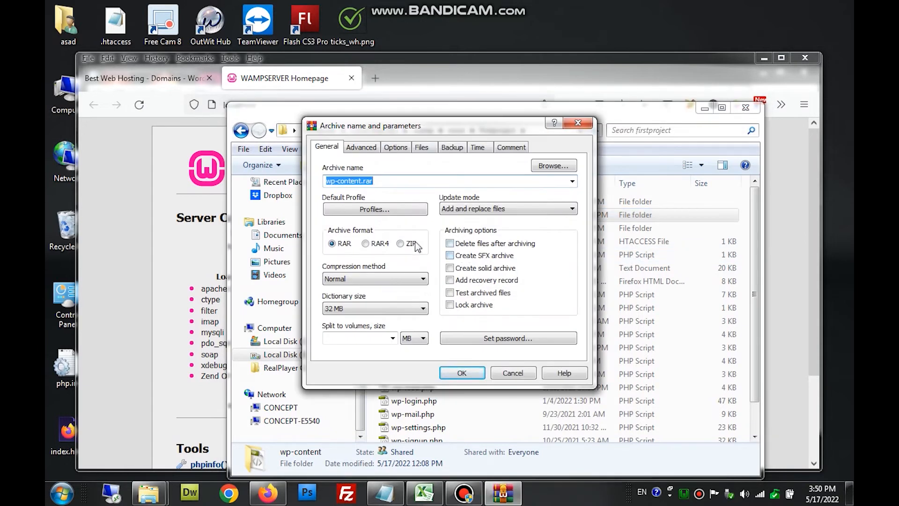
click(411, 244)
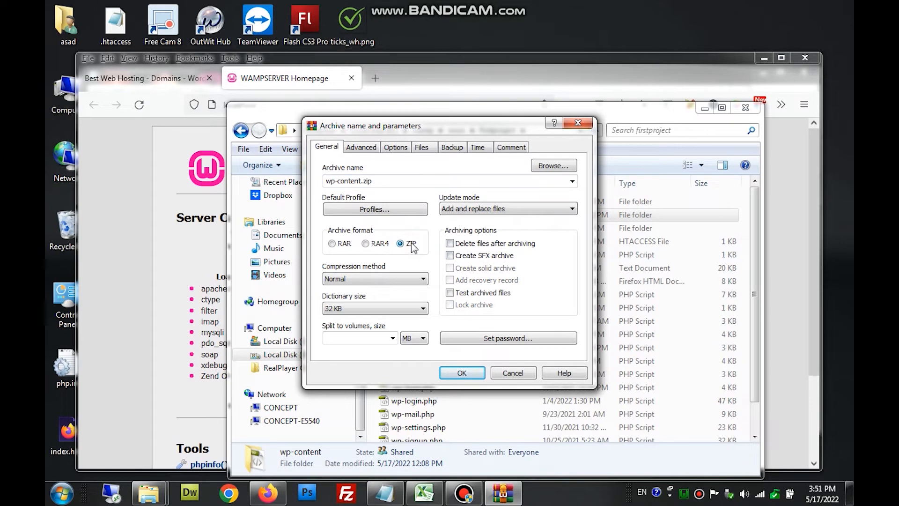
click(462, 372)
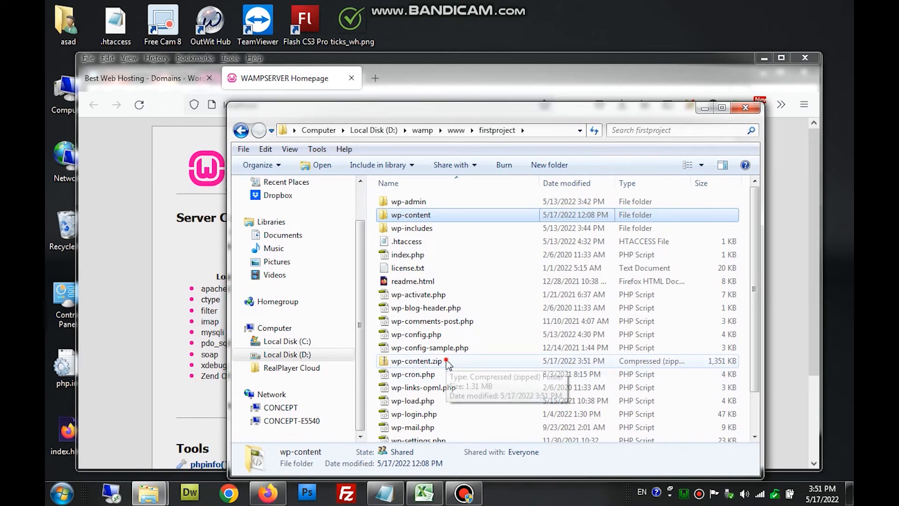
click(446, 361)
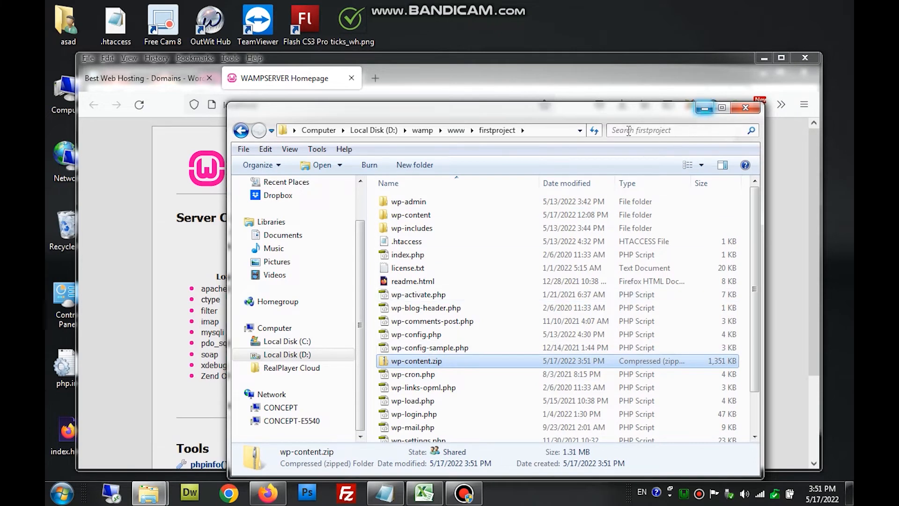
- Minimize the folder window, open phpMyAdmin 5.1.1 from Wampserver and log in to MySQL as root with a blank password
click(704, 109)
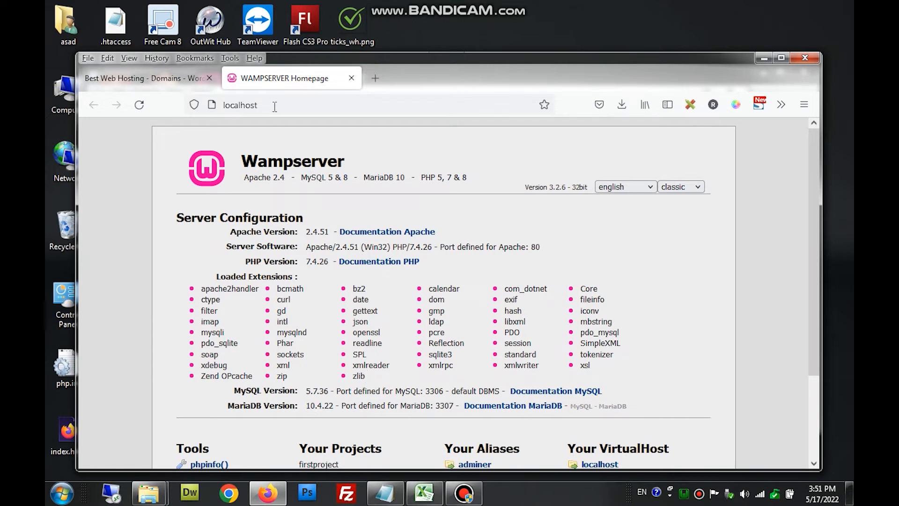
click(684, 493)
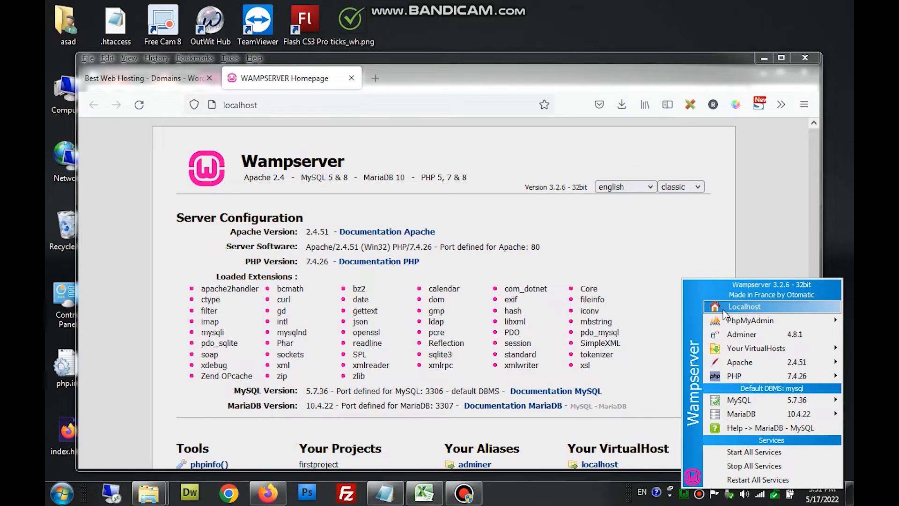
mouse_move(728, 328)
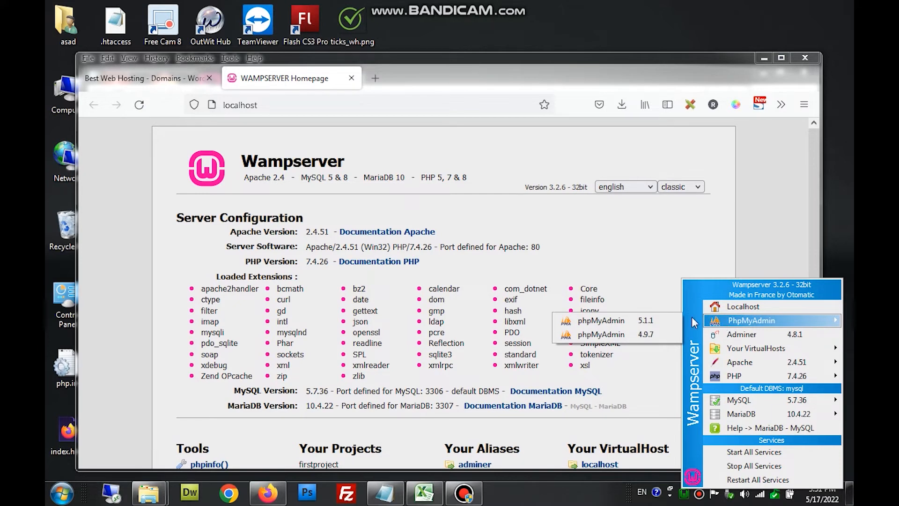
click(622, 323)
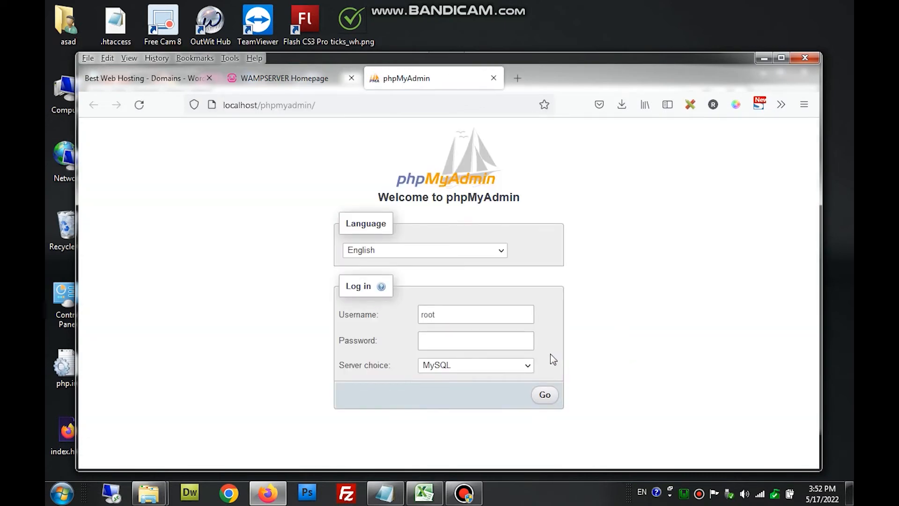
click(492, 340)
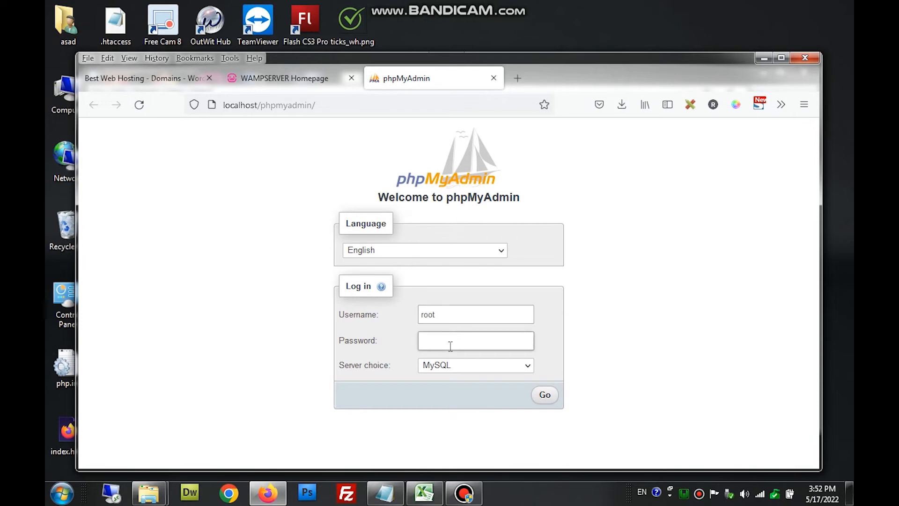
click(541, 395)
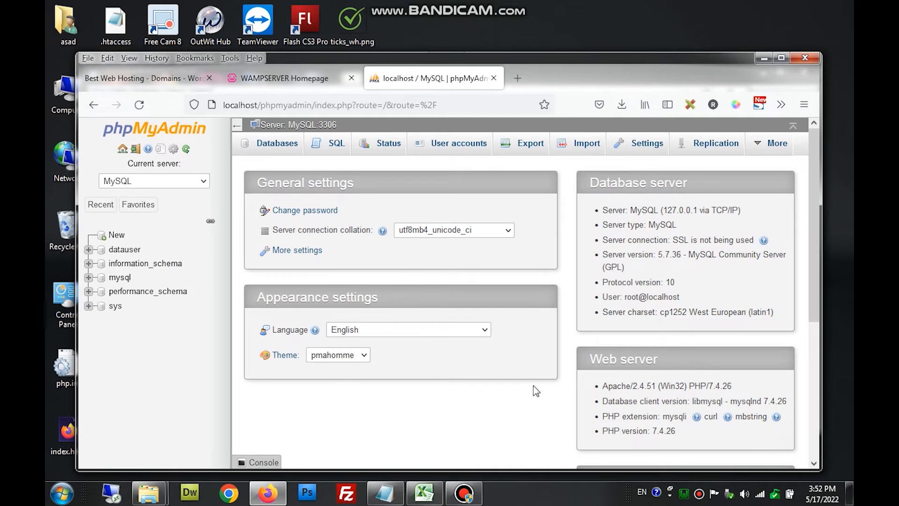
- Export the datauser database with the Quick method in SQL format
click(125, 250)
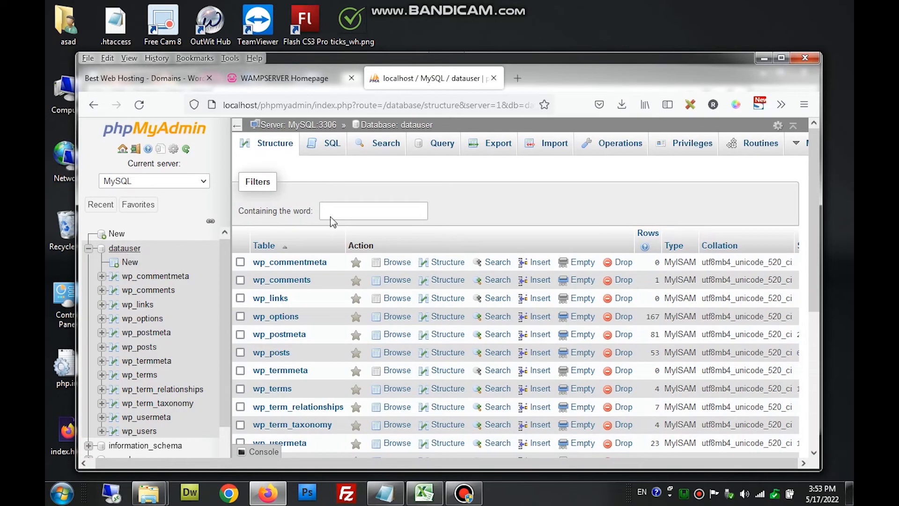
click(488, 145)
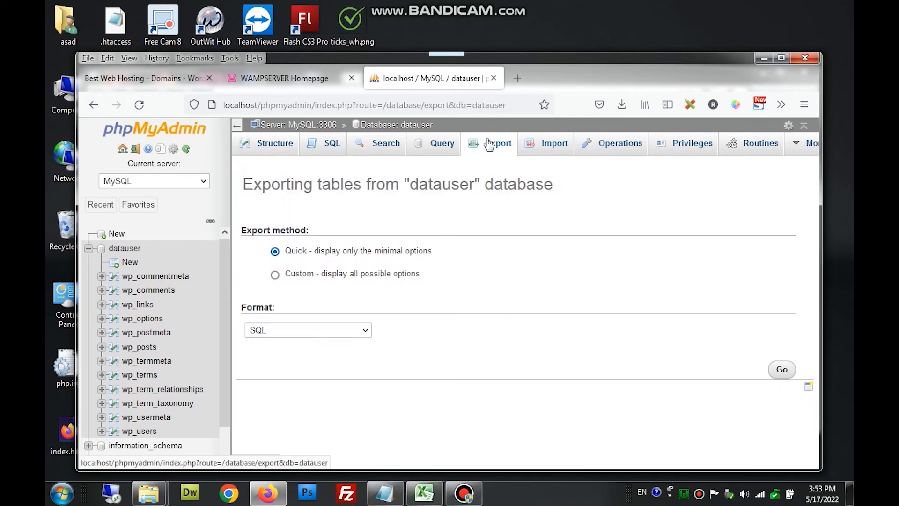
click(285, 331)
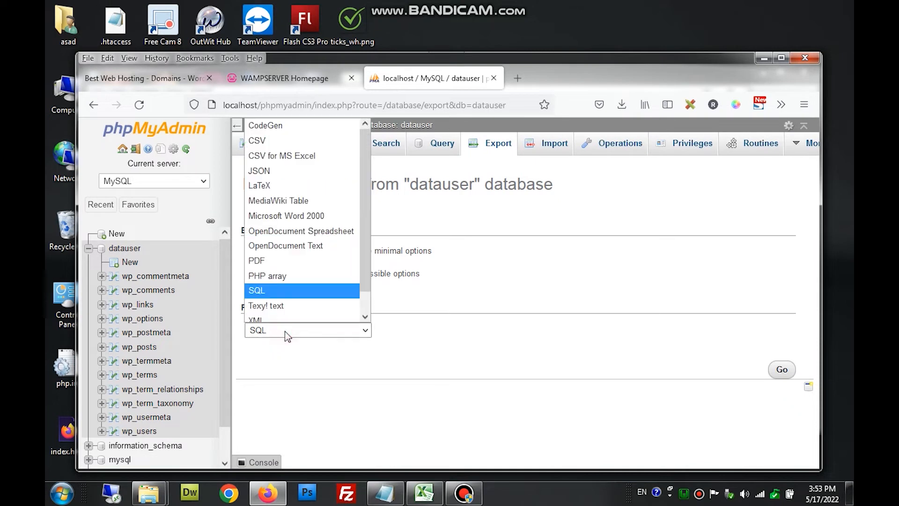
scroll(287, 302, down, 1)
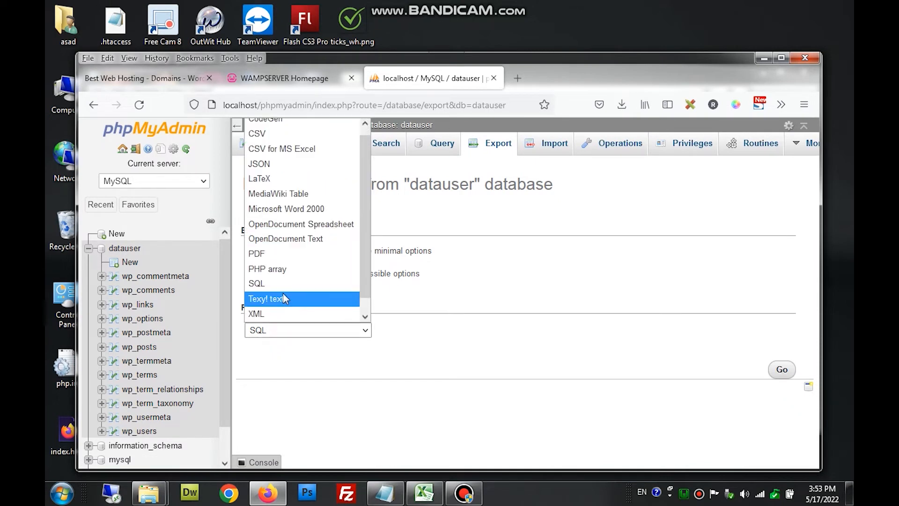
click(282, 286)
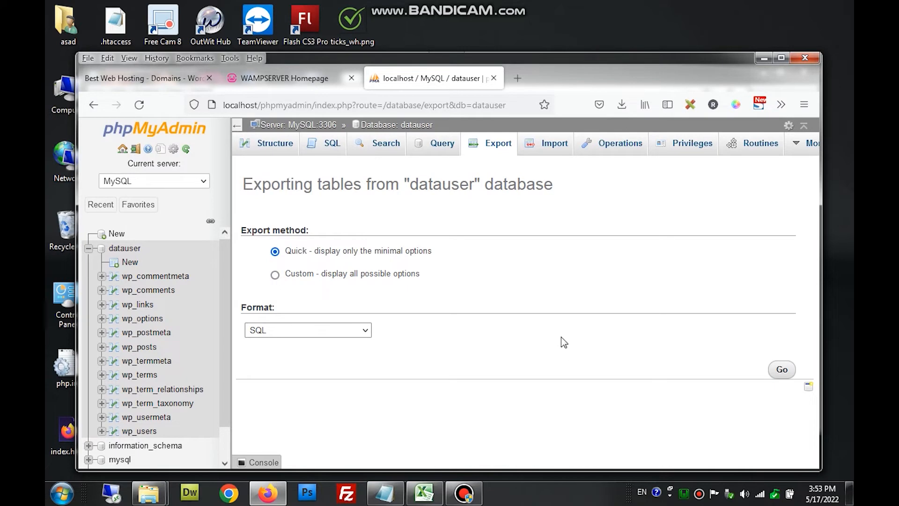
click(781, 371)
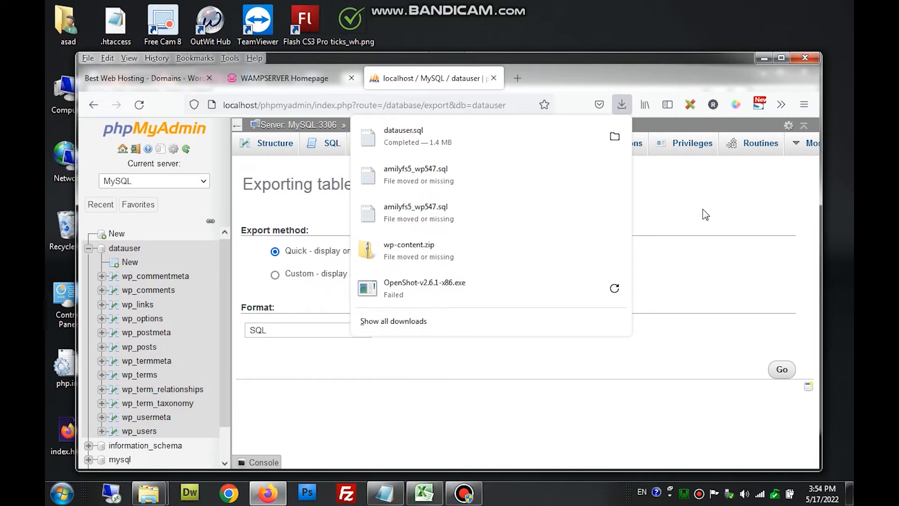
- Check the datauser.sql and wp-content.zip files in the WordpressVideoLessons backup folder
click(406, 331)
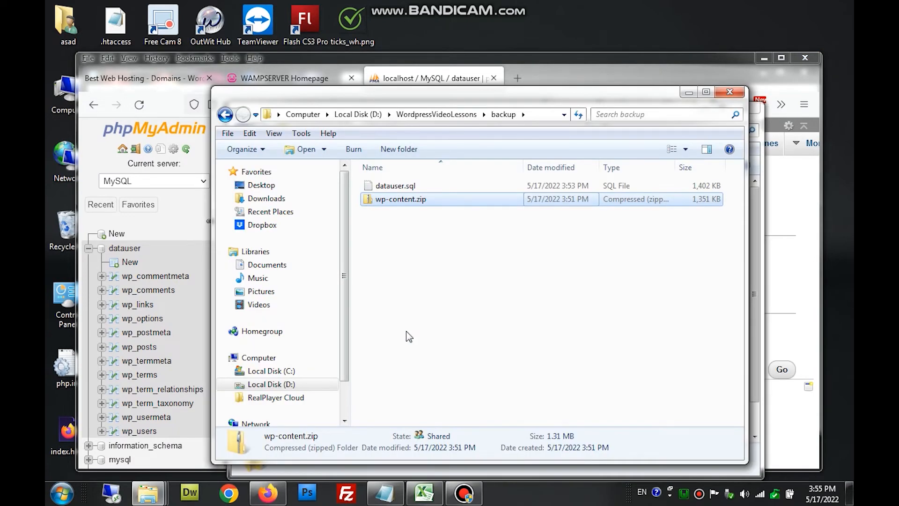
click(411, 186)
click(409, 201)
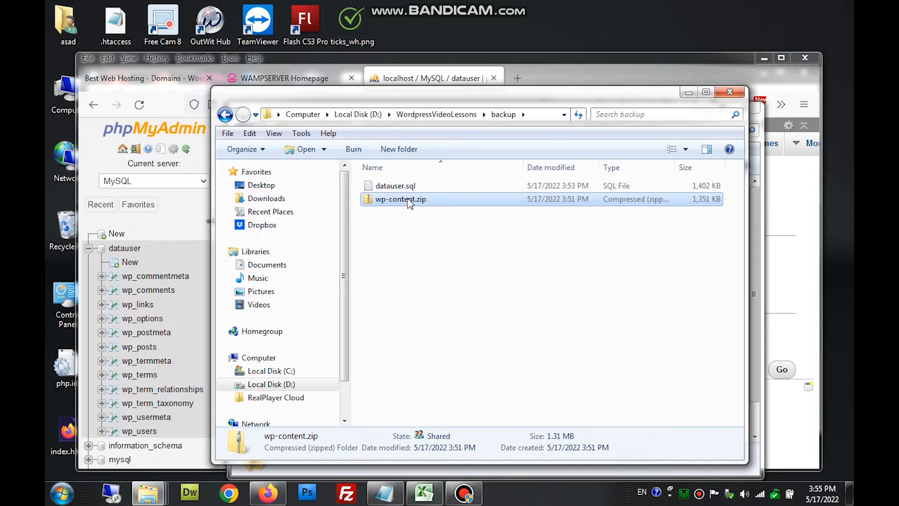
- Go to the Bluehost website, open its hosting login page and sign in to the hosting account
click(139, 80)
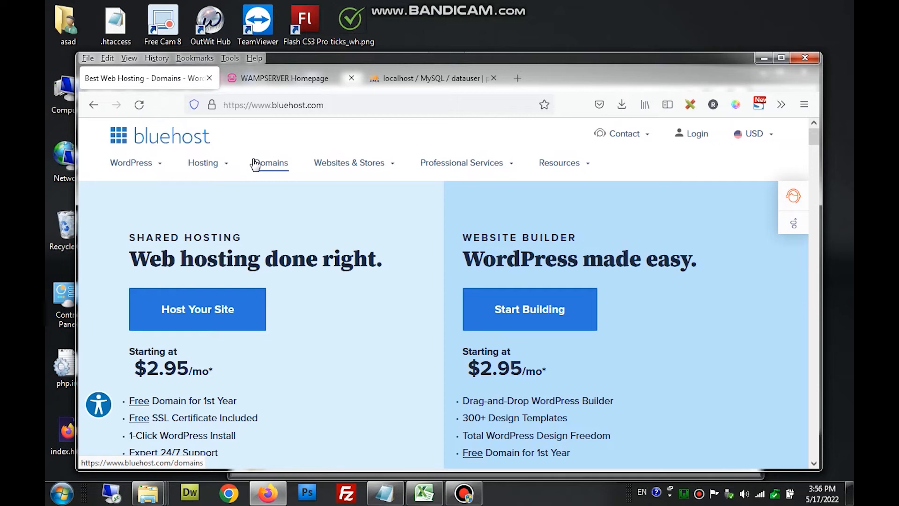
mouse_move(301, 163)
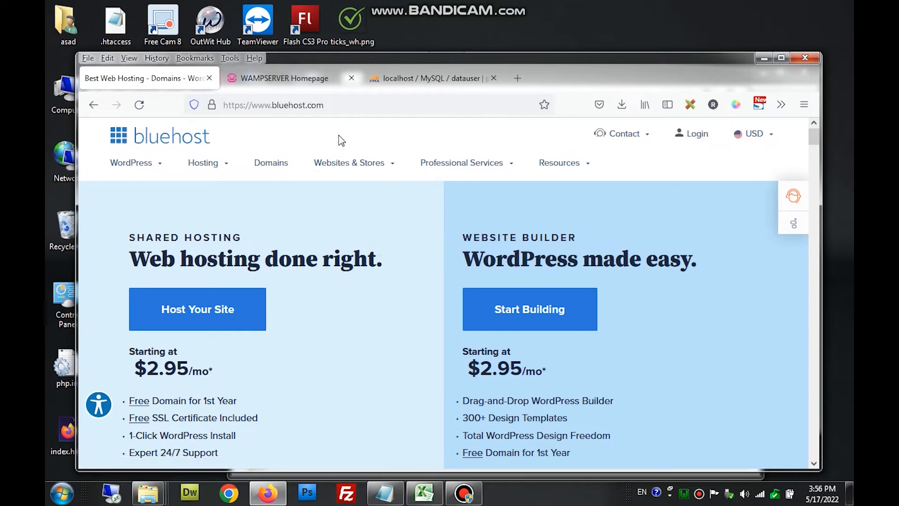
click(698, 138)
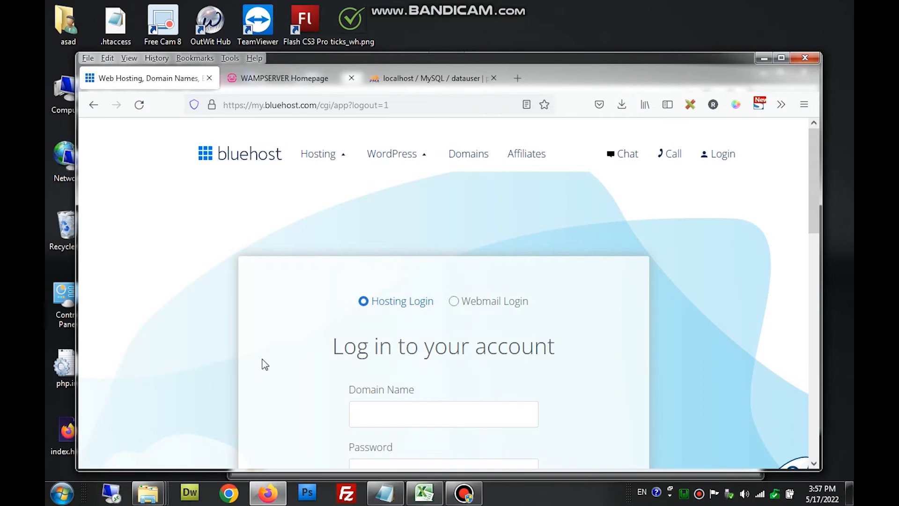
scroll(264, 364, down, 3)
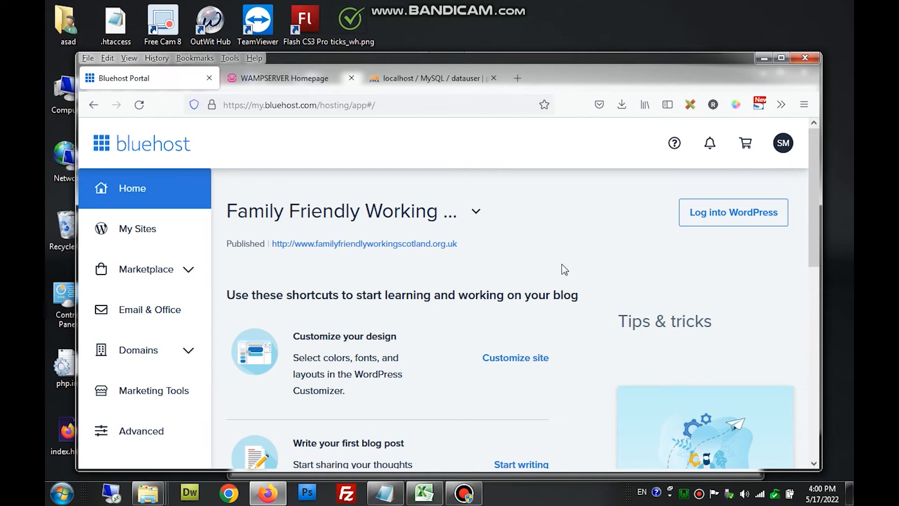
- Open the Softaculous Apps Installer from the hosting account's advanced cPanel tools and start a WordPress installation
click(144, 431)
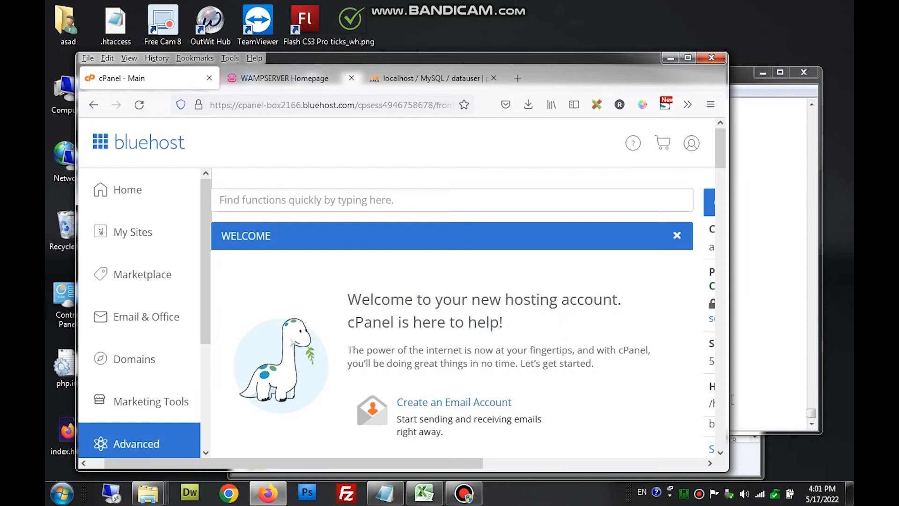
drag(728, 399, 716, 398)
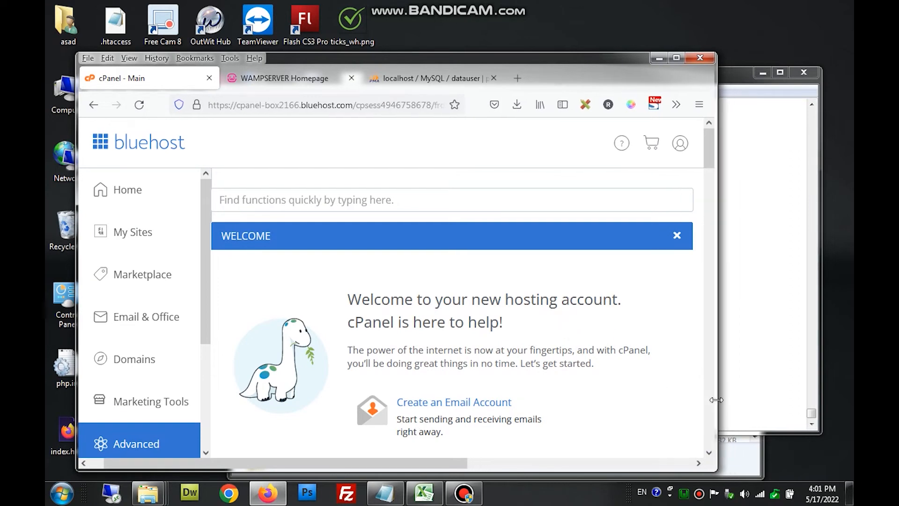
scroll(552, 377, down, 1)
scroll(550, 377, down, 15)
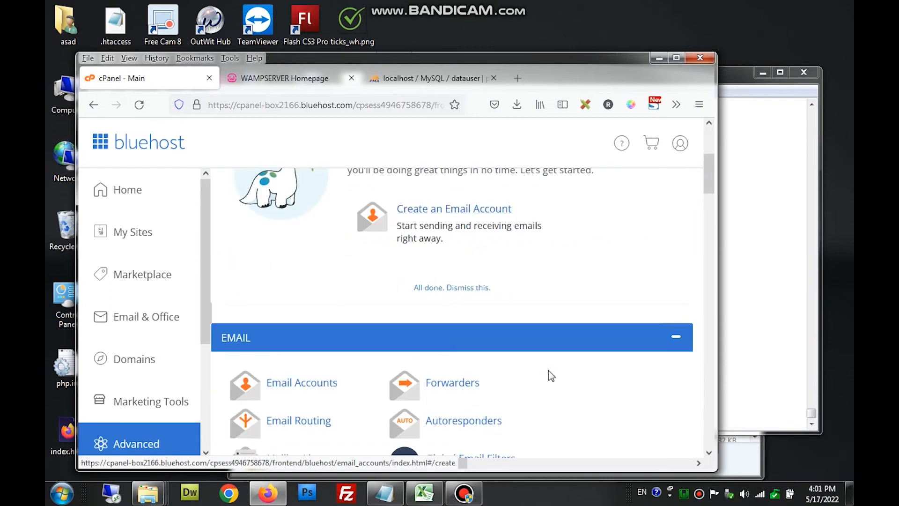
scroll(551, 376, down, 15)
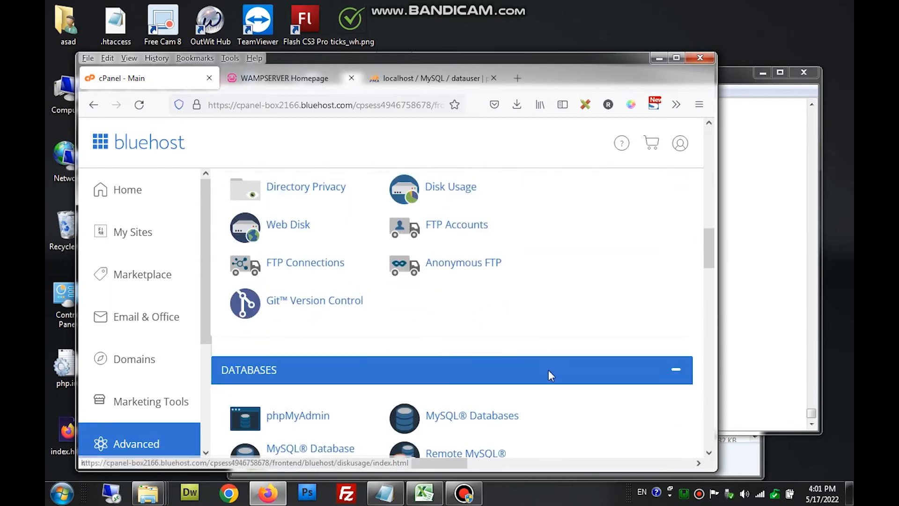
scroll(550, 377, down, 10)
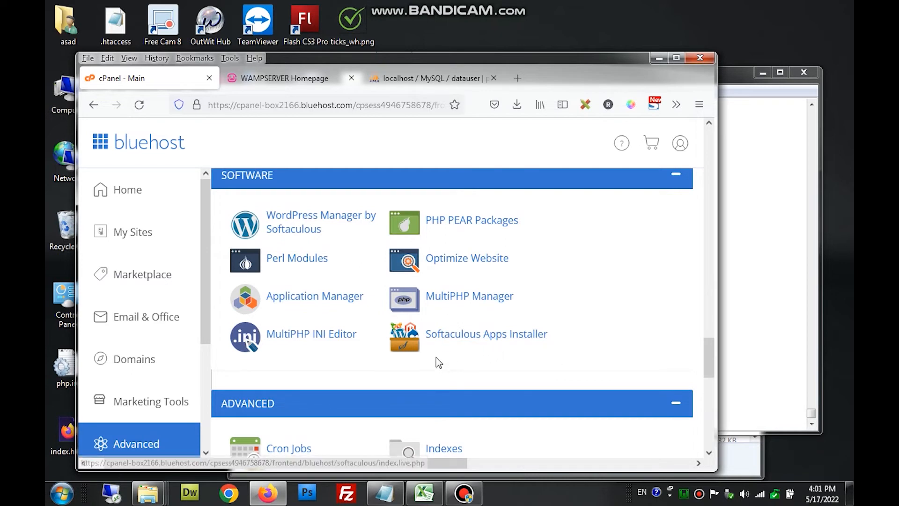
click(445, 338)
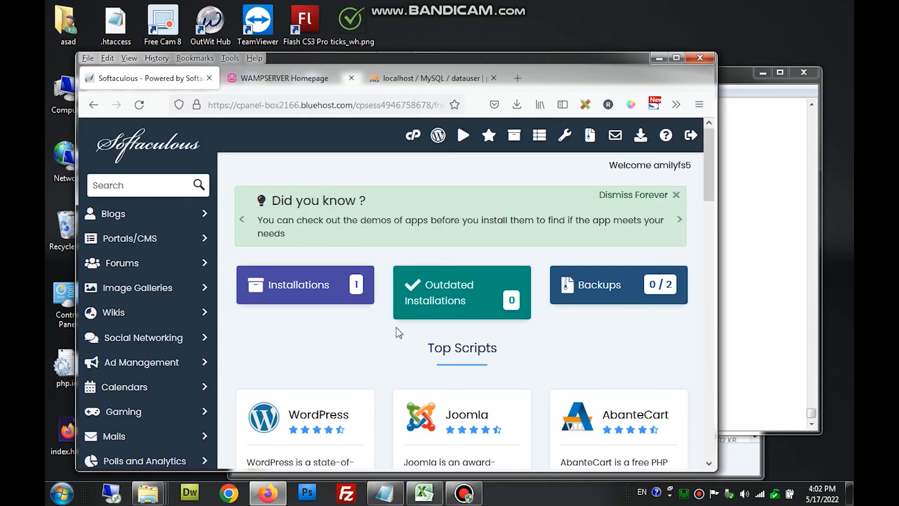
scroll(394, 330, down, 5)
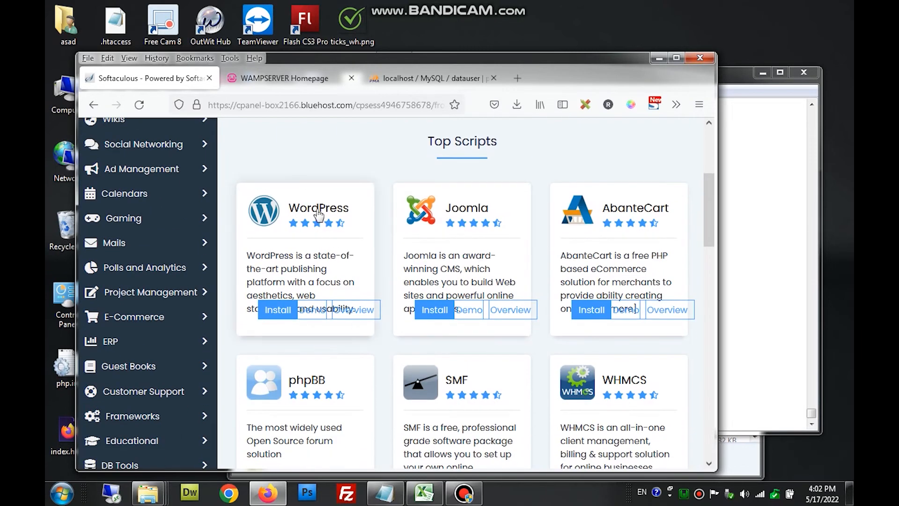
click(278, 311)
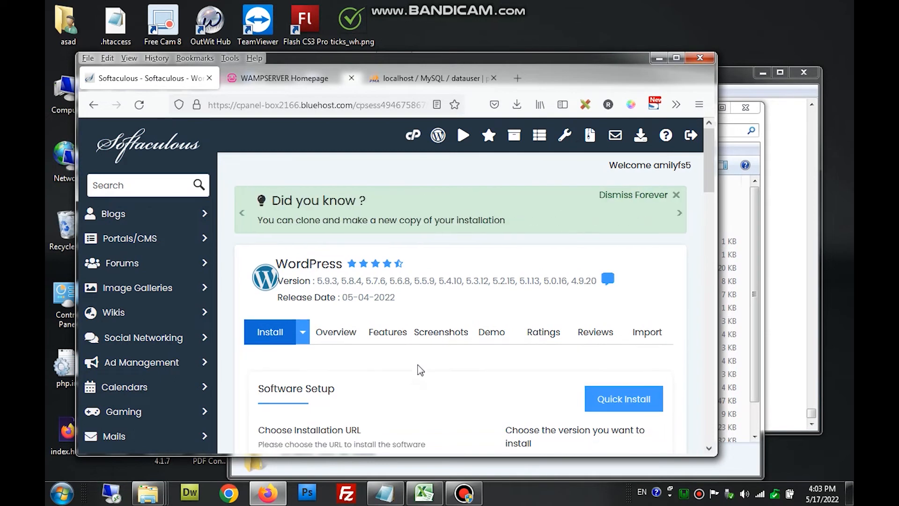
- Review the site settings and admin account fields of the WordPress setup form, keep the defaults and install WordPress
scroll(420, 370, down, 10)
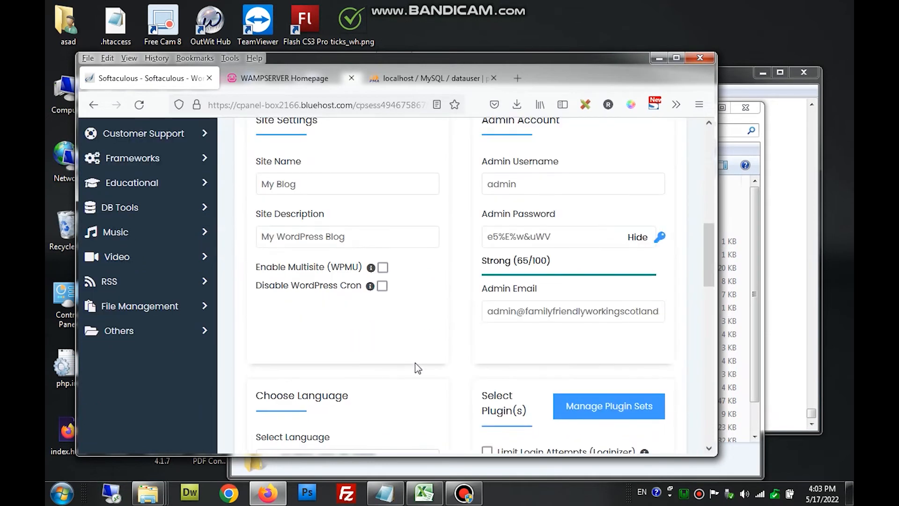
scroll(426, 347, down, 1)
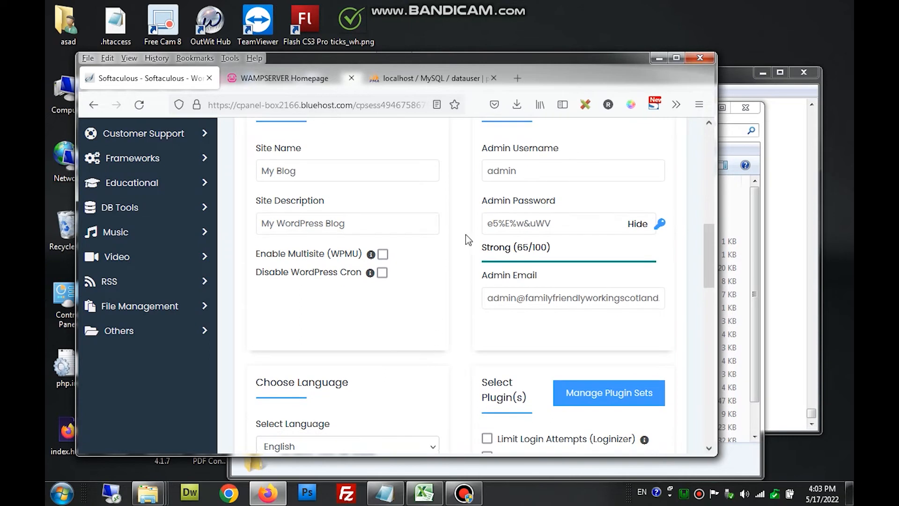
click(508, 171)
click(515, 224)
scroll(515, 224, up, 1)
click(514, 223)
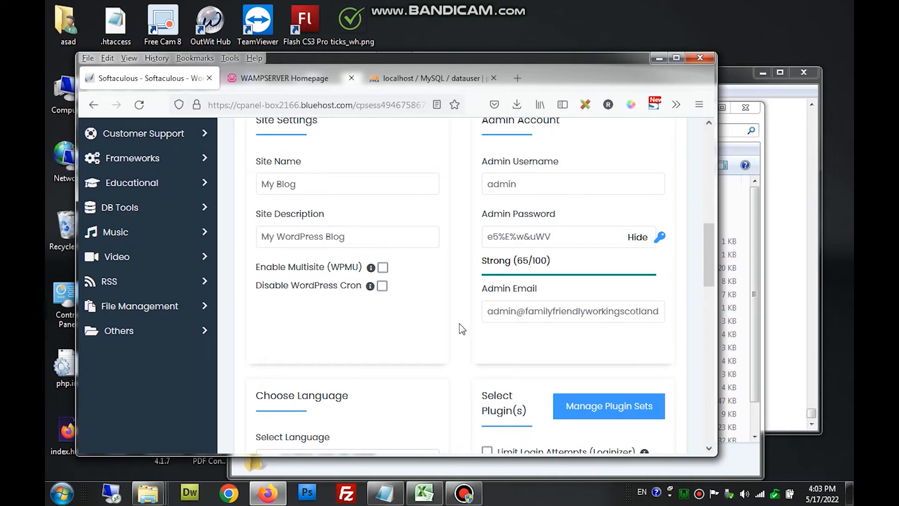
scroll(375, 306, down, 5)
scroll(375, 306, down, 9)
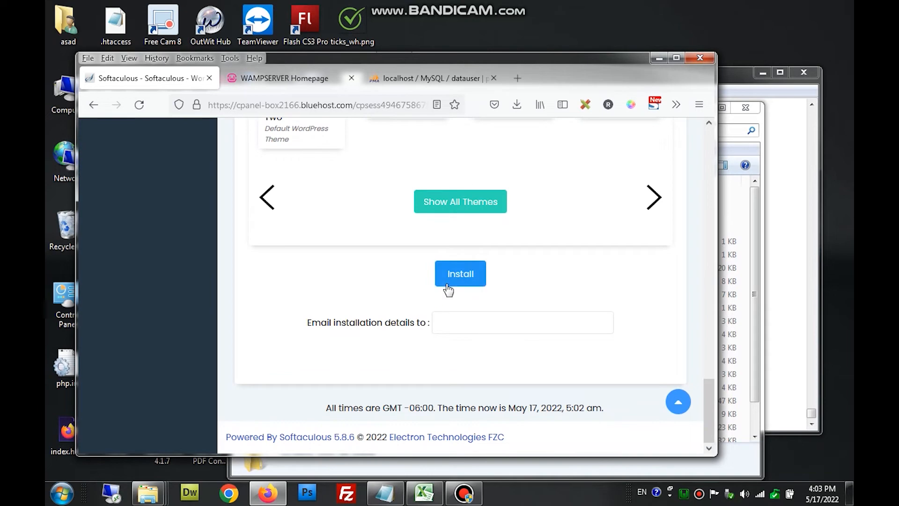
click(450, 287)
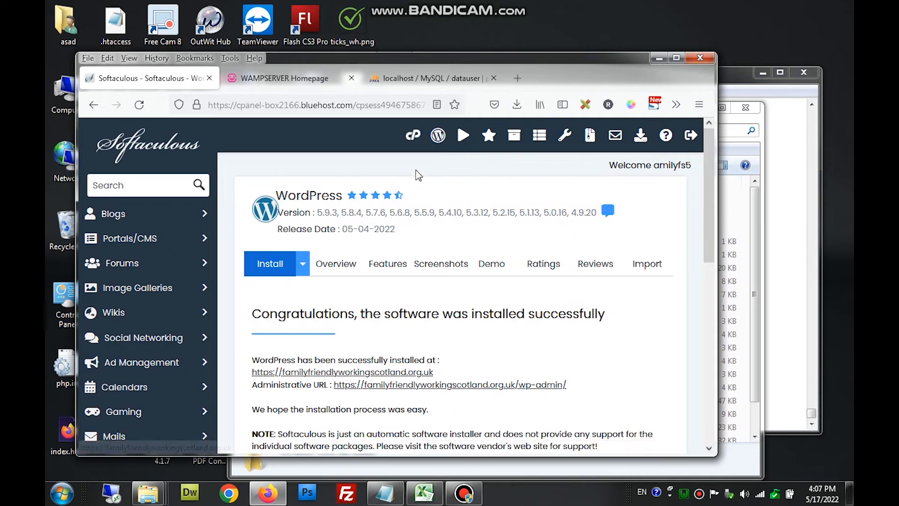
- Return to the hosting account's cPanel main page, open File Manager and go into the public_html folder
click(414, 137)
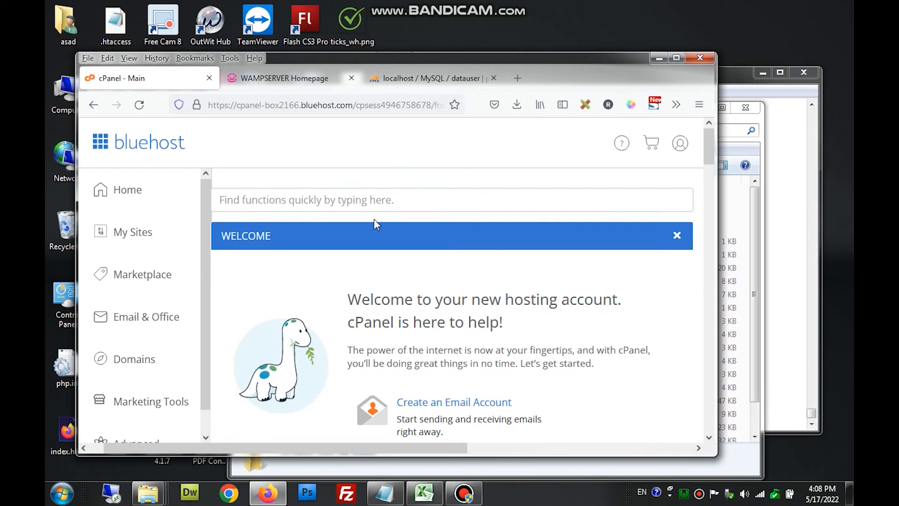
scroll(374, 218, down, 2)
scroll(374, 218, down, 10)
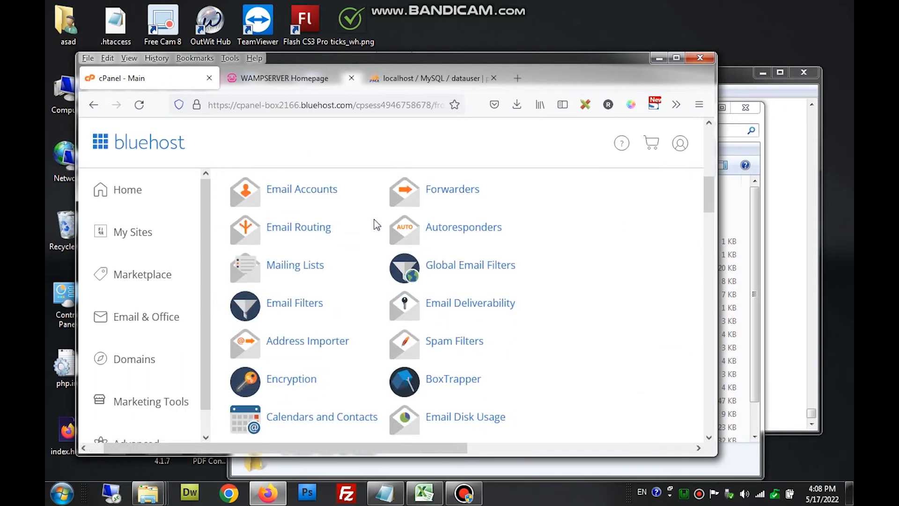
scroll(375, 226, down, 2)
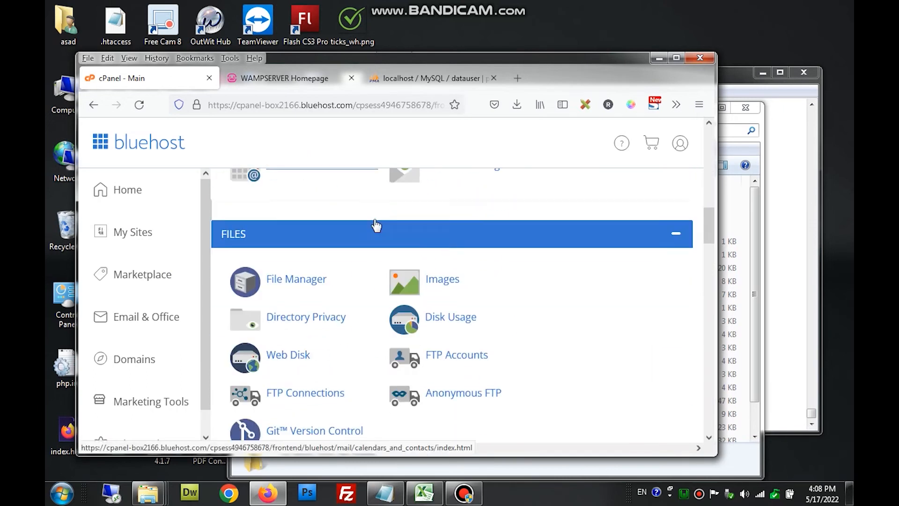
click(313, 277)
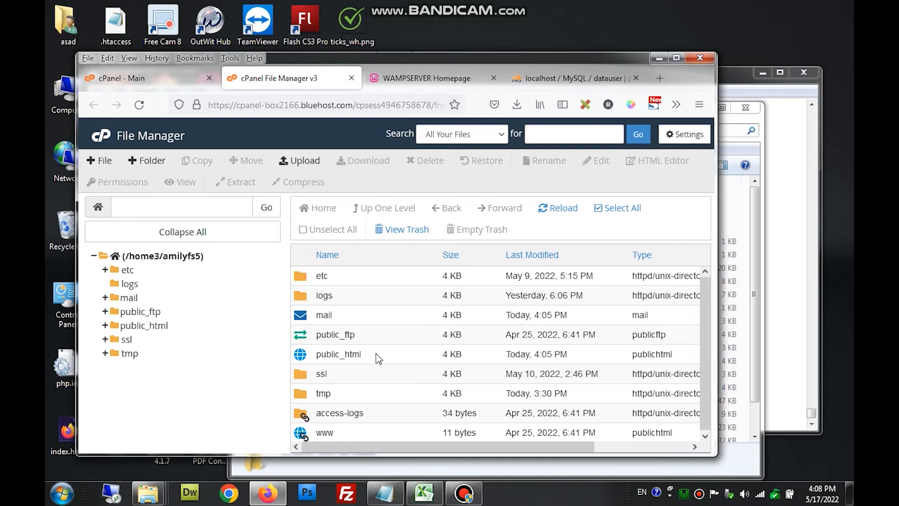
double_click(378, 357)
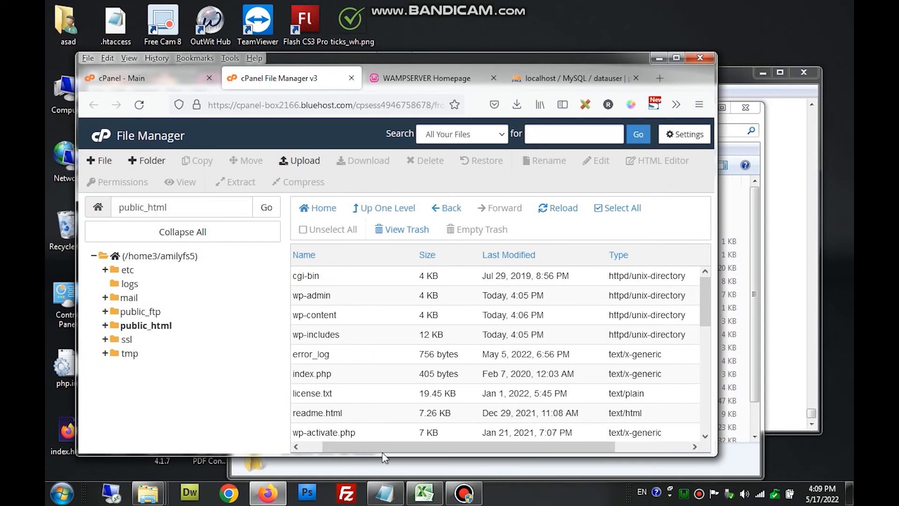
drag(380, 449, 349, 449)
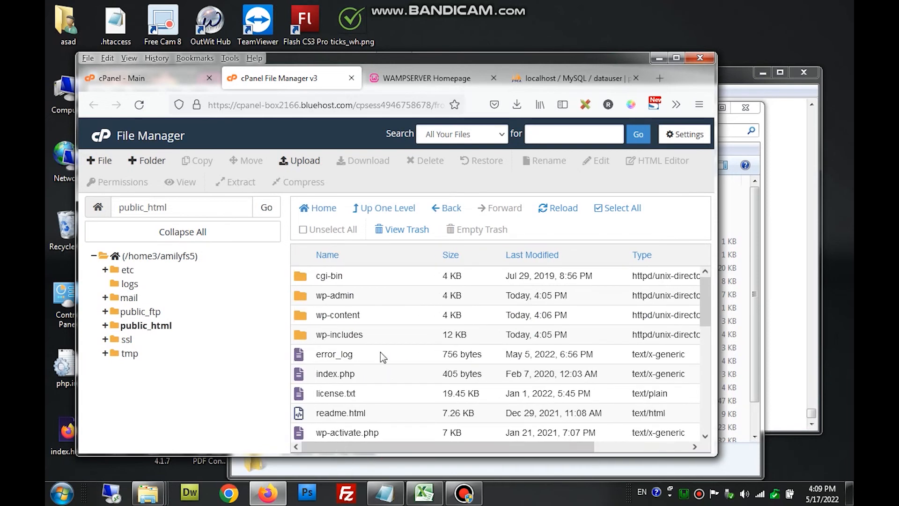
- Look through the installed WordPress files and delete the wp-content folder from public_html
scroll(381, 357, down, 5)
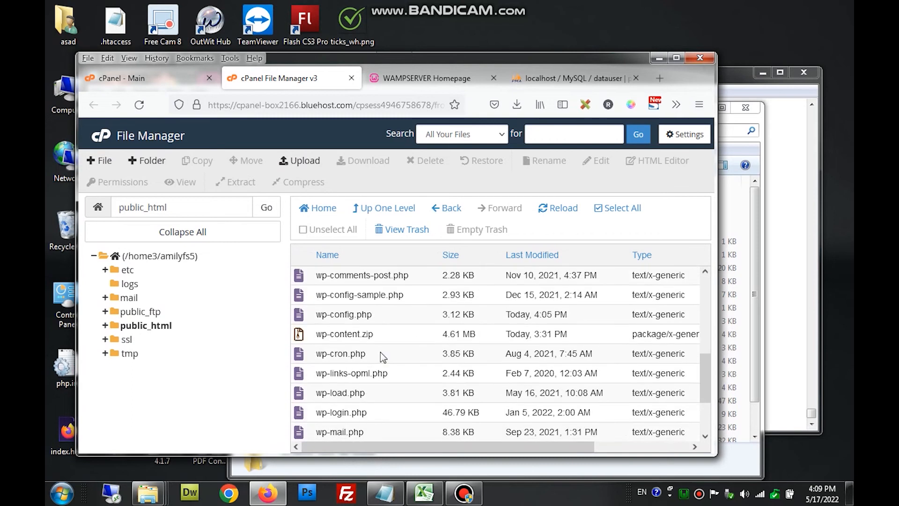
scroll(381, 357, up, 2)
scroll(380, 356, up, 3)
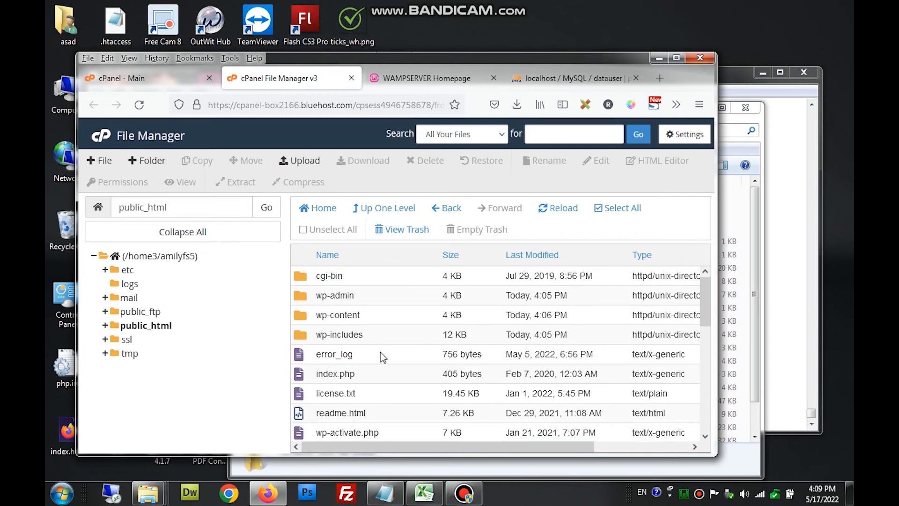
right_click(378, 316)
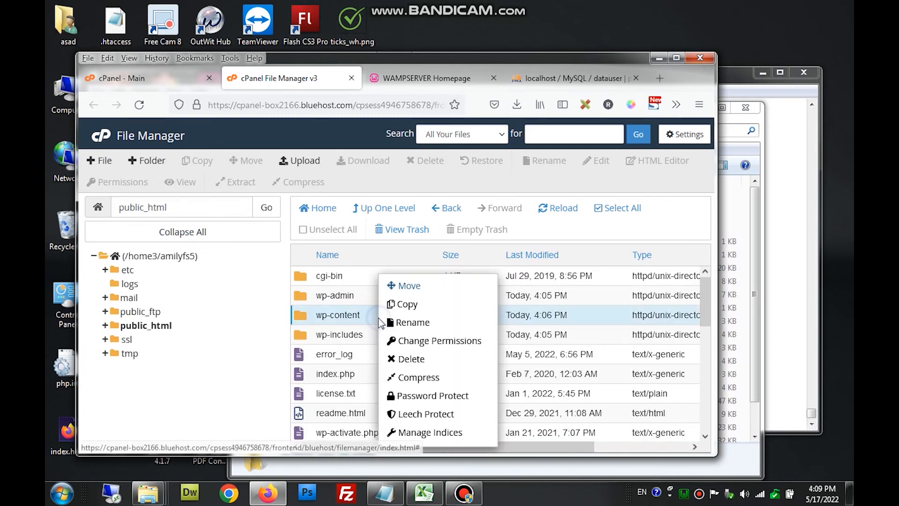
click(411, 360)
click(360, 294)
click(489, 325)
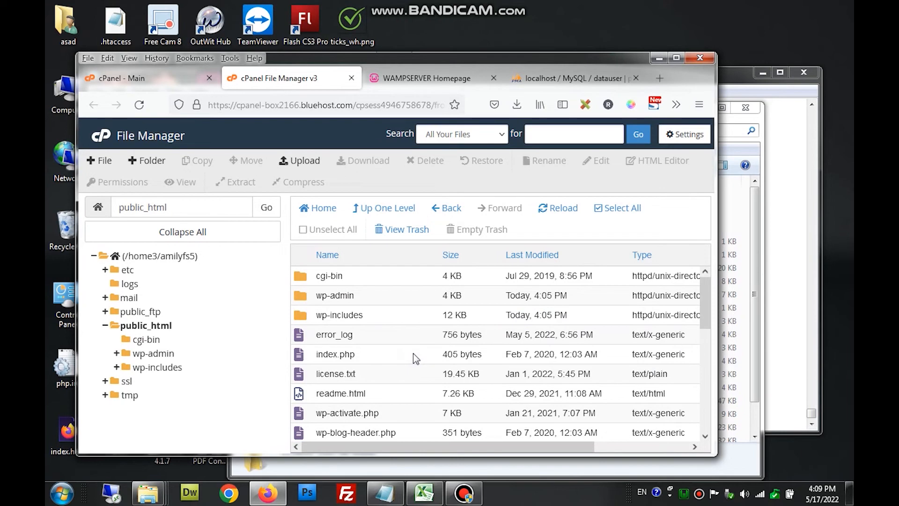
- Open the File Manager's file upload page for the public_html folder
click(299, 162)
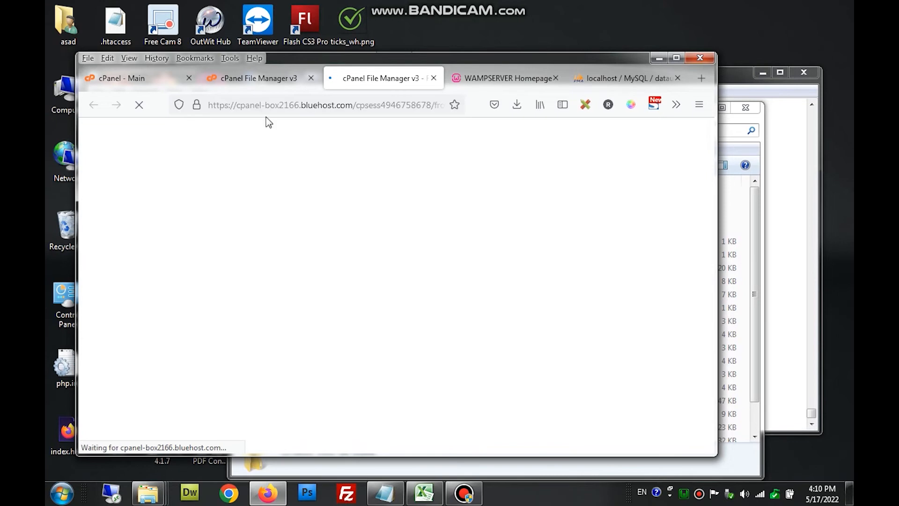
click(260, 87)
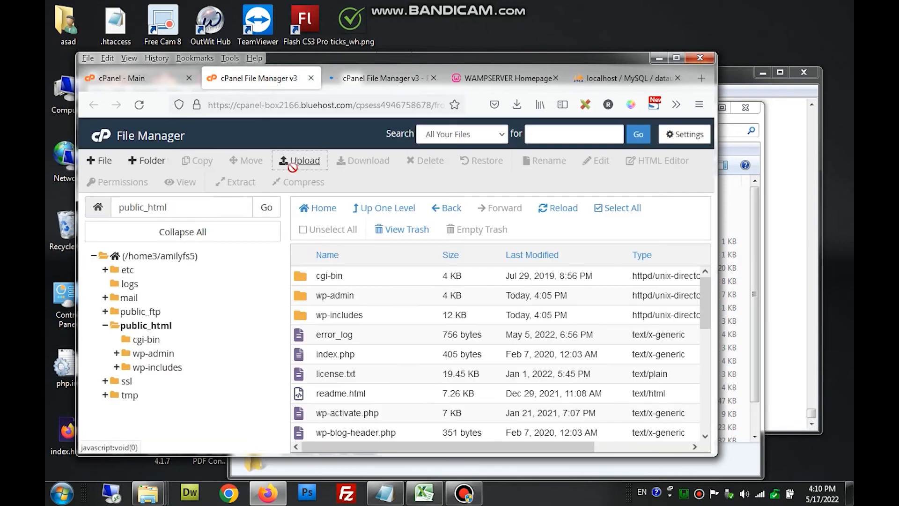
click(367, 84)
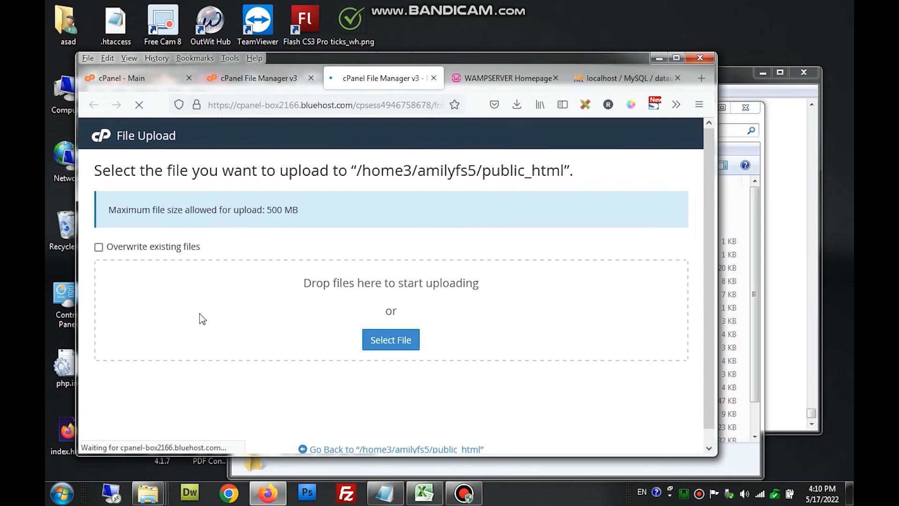
click(393, 341)
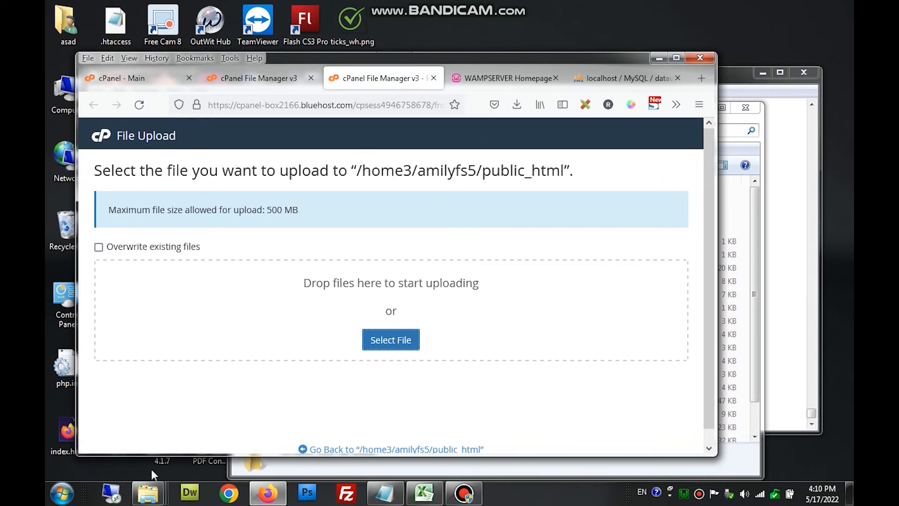
- Check the backup files in the backup folder of WordpressVideoLessons on drive D in Windows Explorer
mouse_move(149, 492)
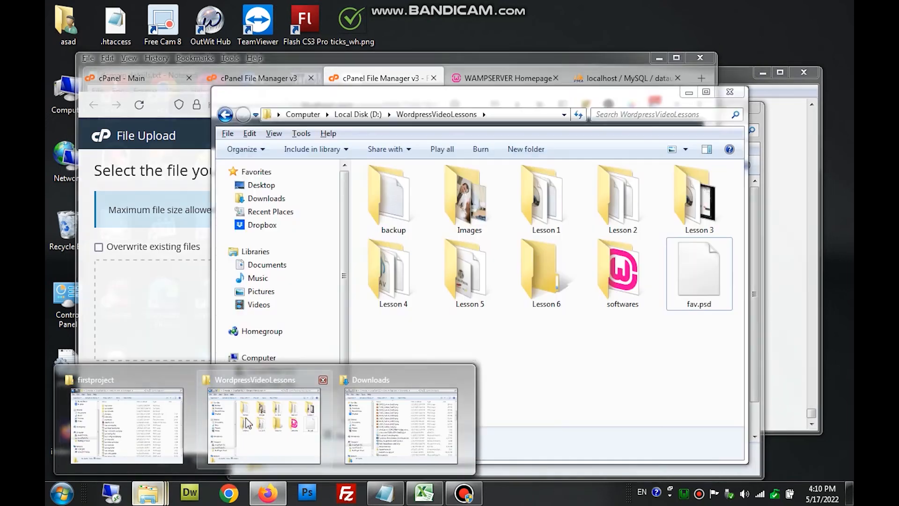
click(215, 424)
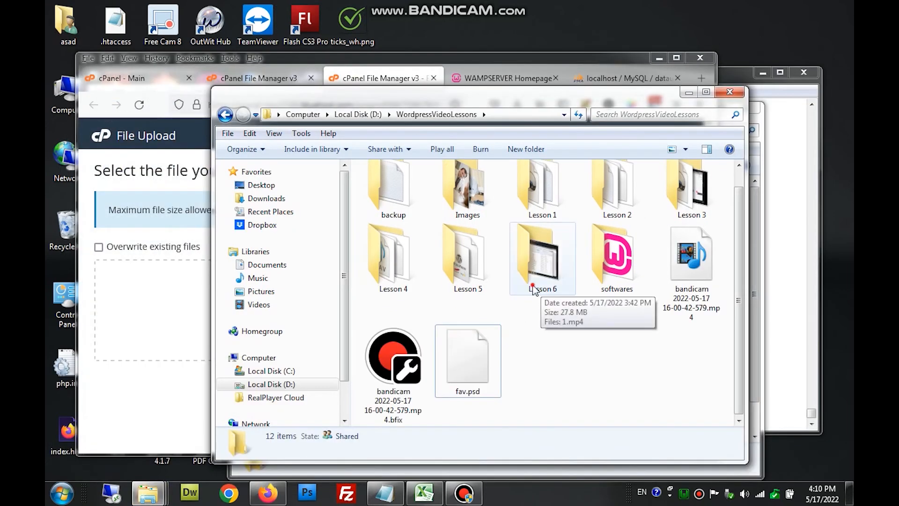
double_click(543, 290)
key(BackSpace)
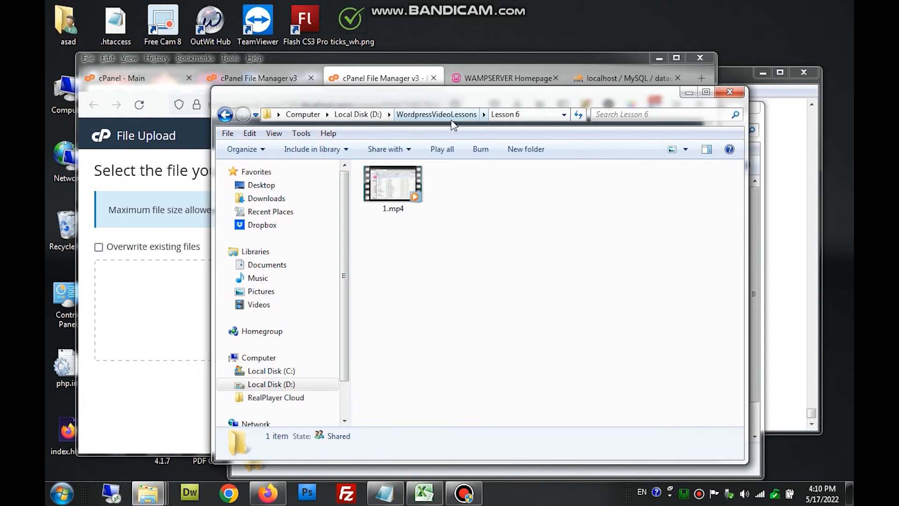
click(412, 227)
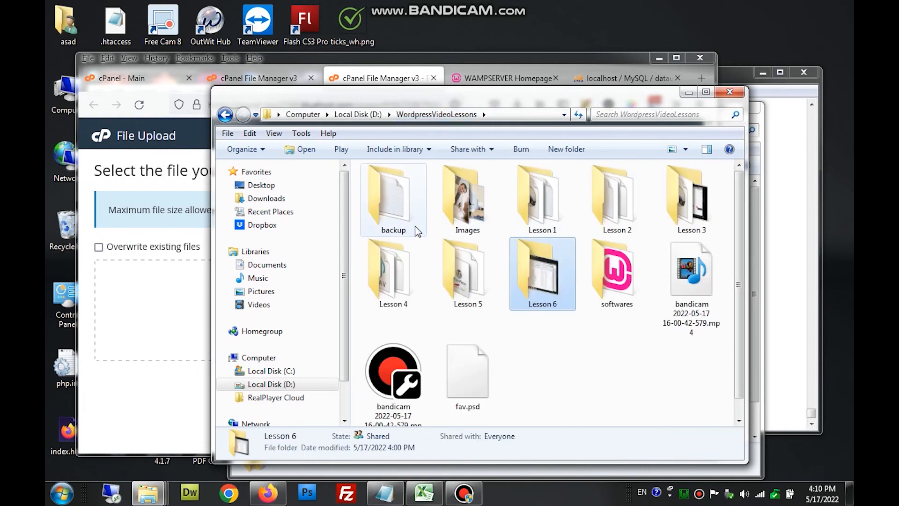
double_click(402, 225)
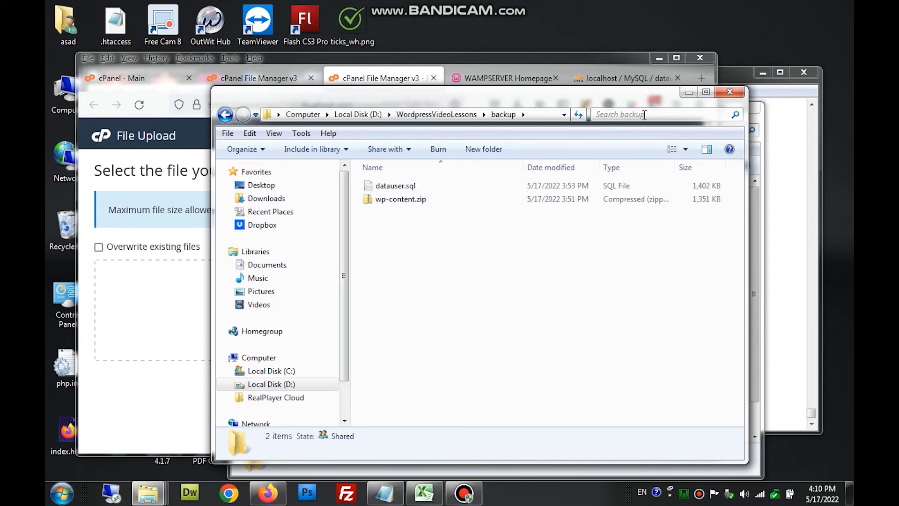
click(678, 96)
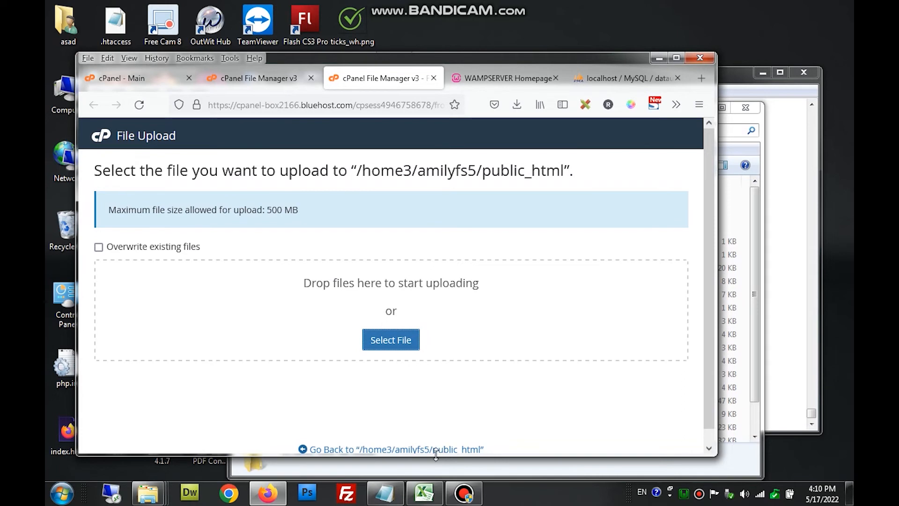
- Upload wp-content.zip from the local backup folder to public_html
click(385, 336)
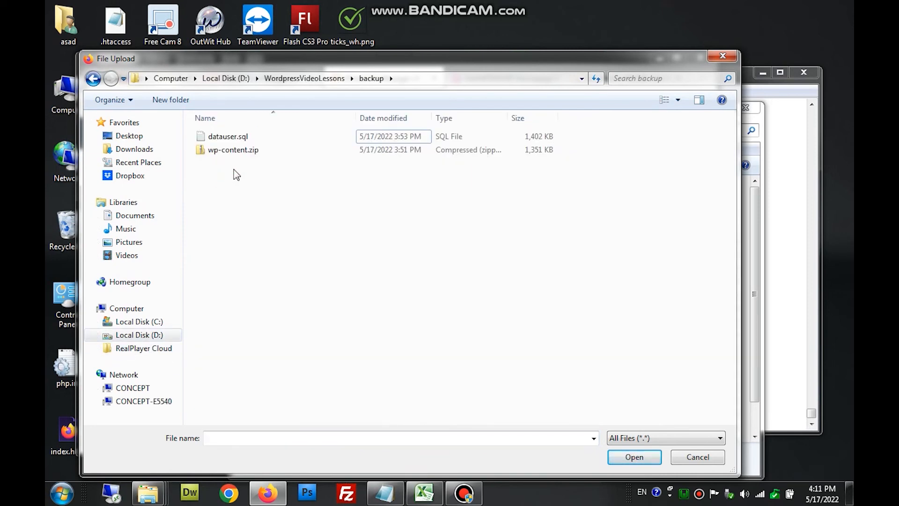
click(243, 152)
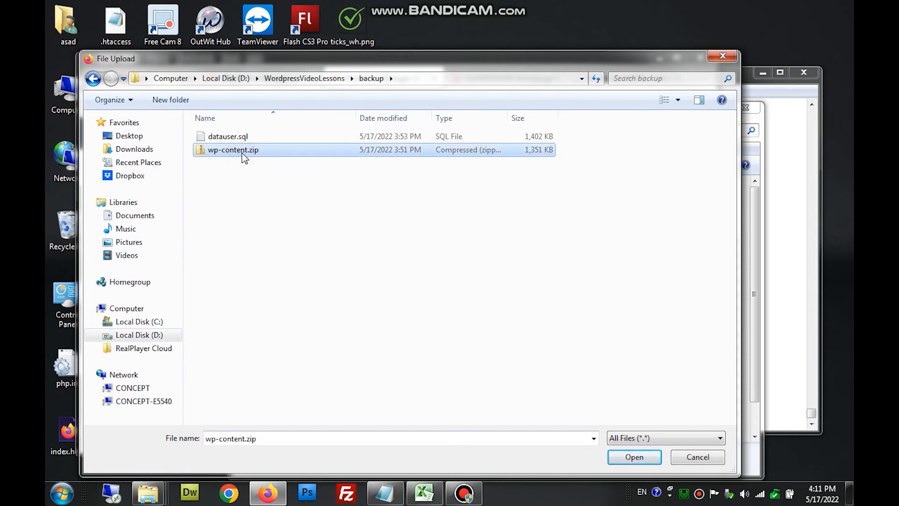
click(627, 454)
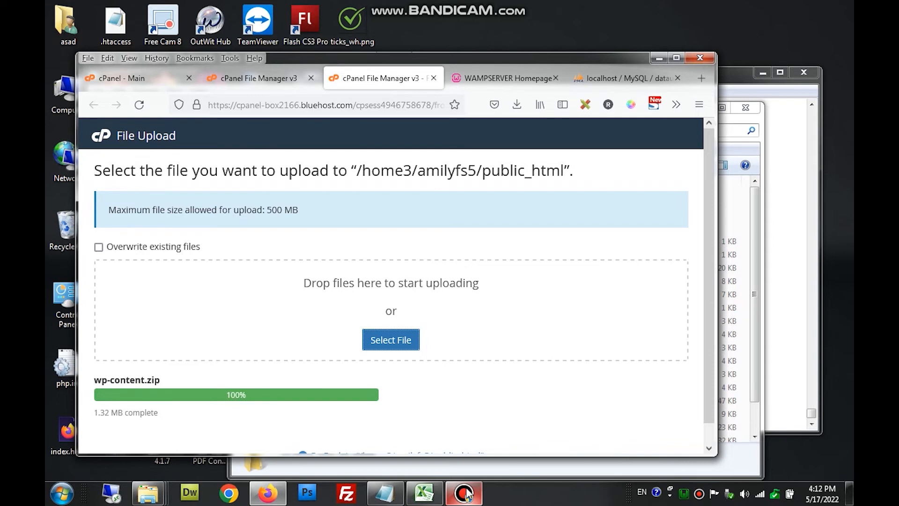
- Reload the public_html listing in File Manager and extract the uploaded wp-content.zip there
click(262, 87)
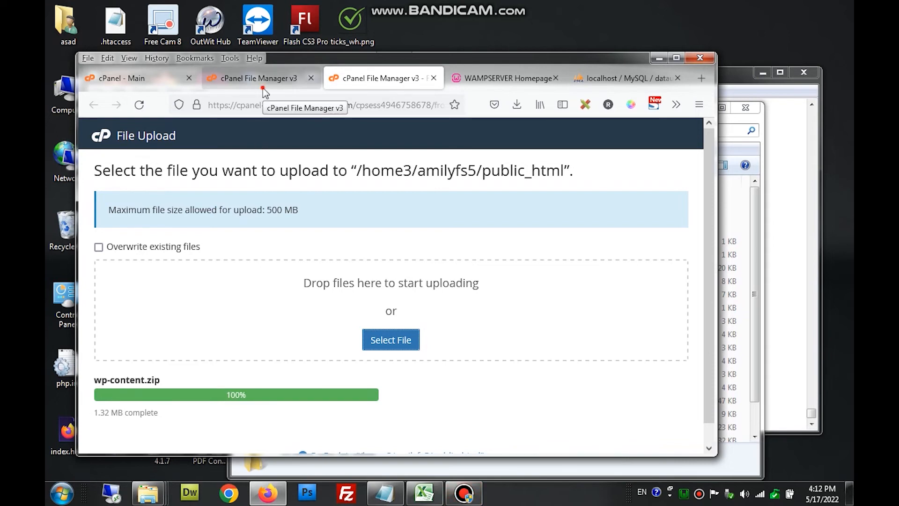
click(561, 208)
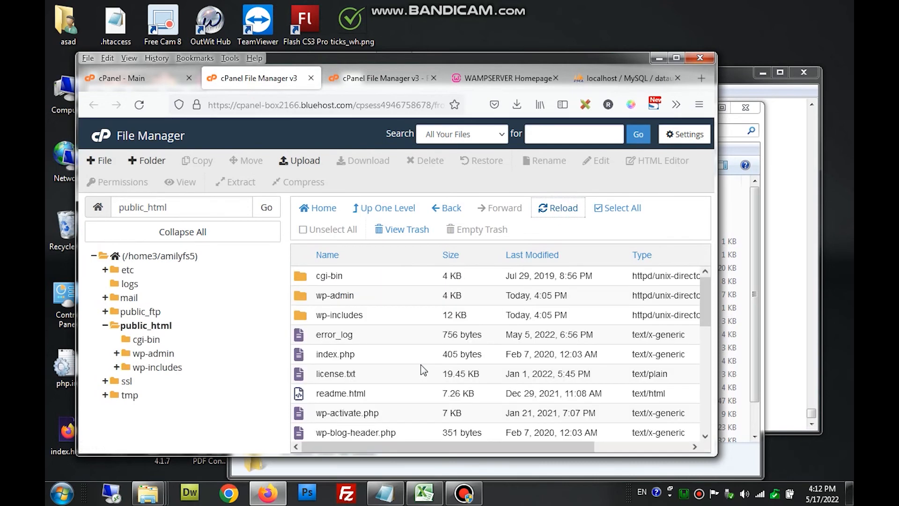
scroll(426, 358, down, 5)
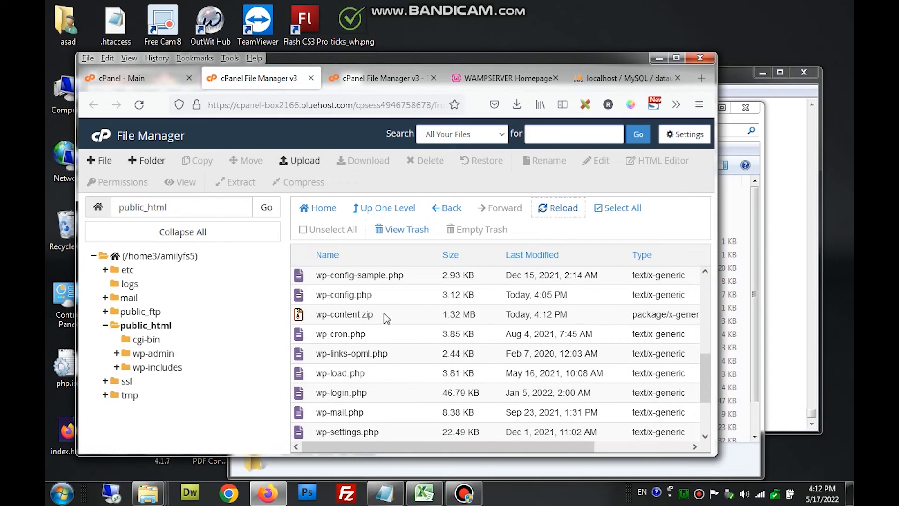
click(387, 315)
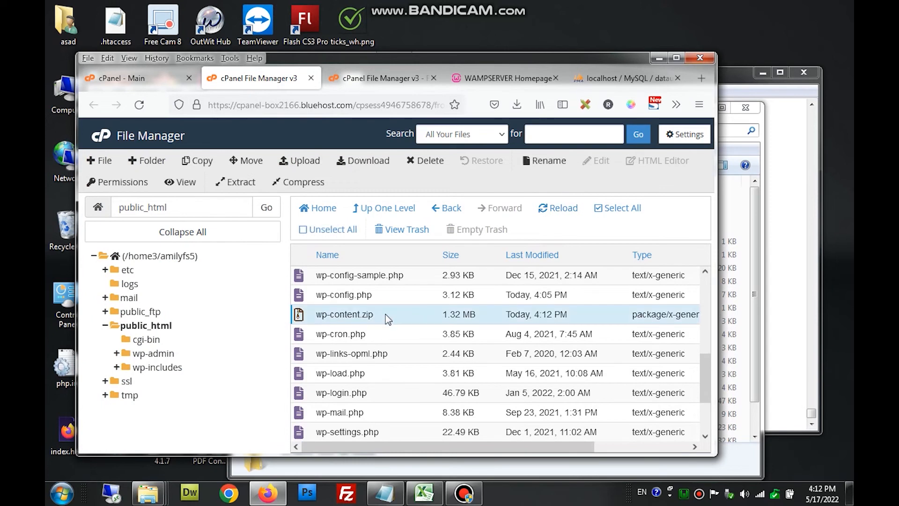
right_click(387, 319)
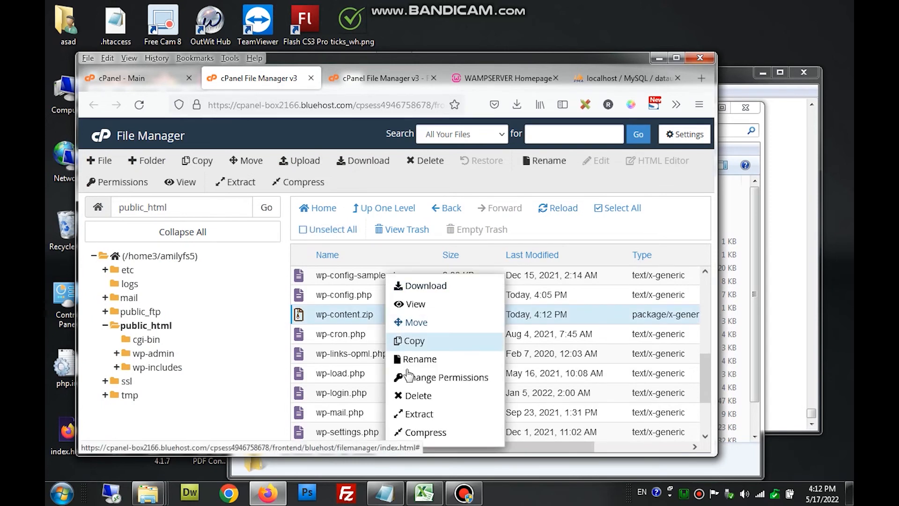
click(416, 414)
click(476, 353)
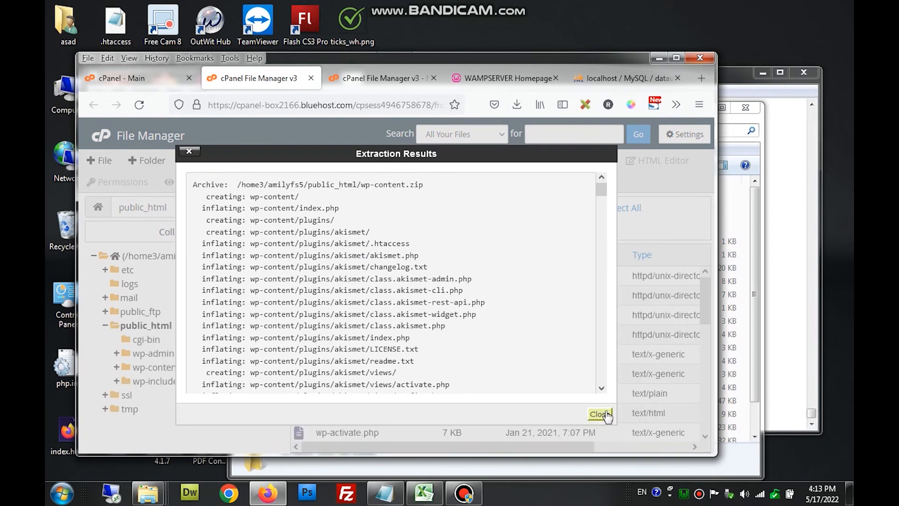
click(599, 414)
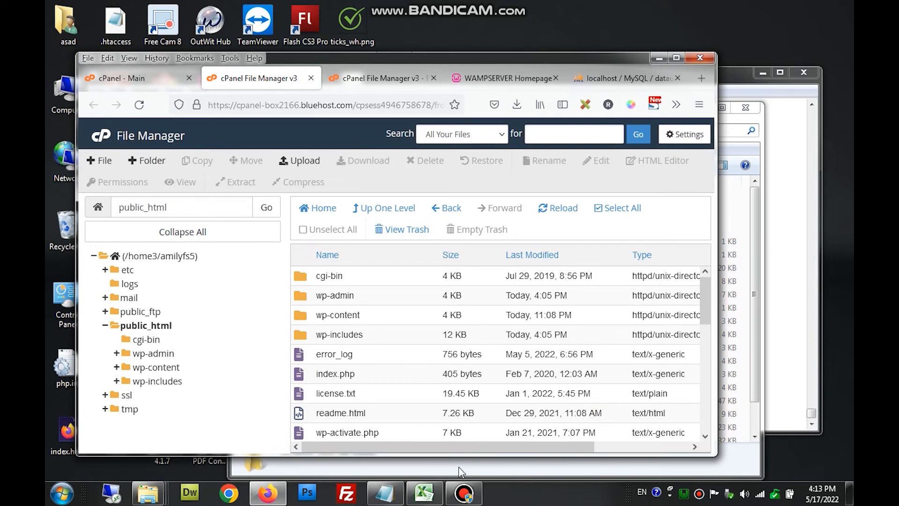
- Open phpMyAdmin from the cPanel Databases section and show the tables of the amilyfs5_wp521 database
click(142, 85)
scroll(307, 313, down, 3)
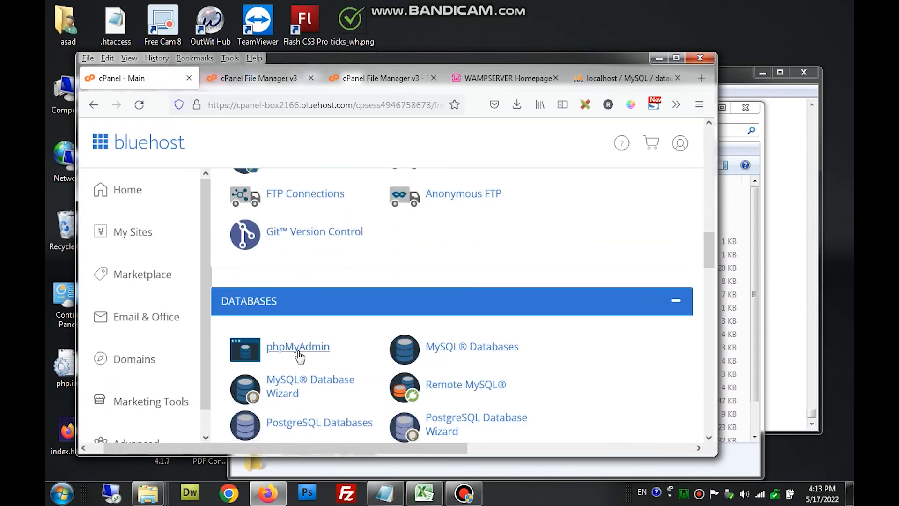
click(297, 350)
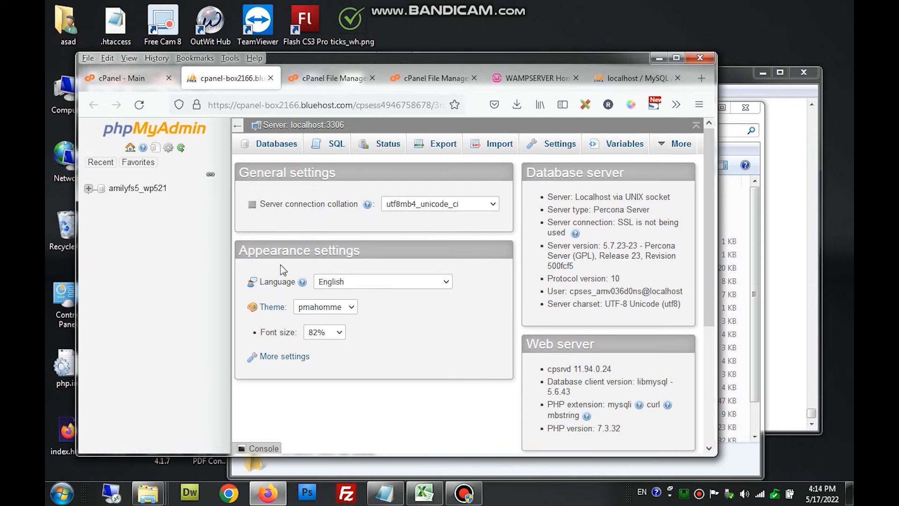
click(135, 194)
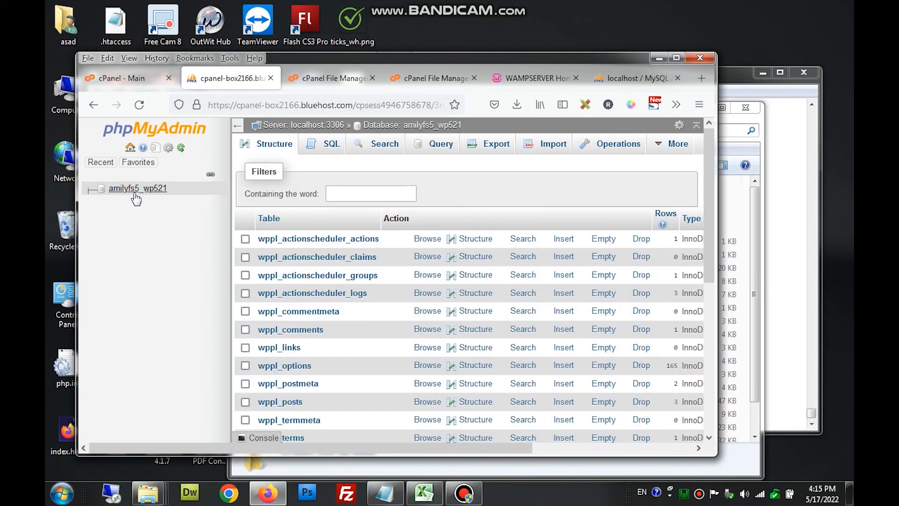
- Drop all tables in the amilyfs5_wp521 database and confirm the query
scroll(346, 233, down, 5)
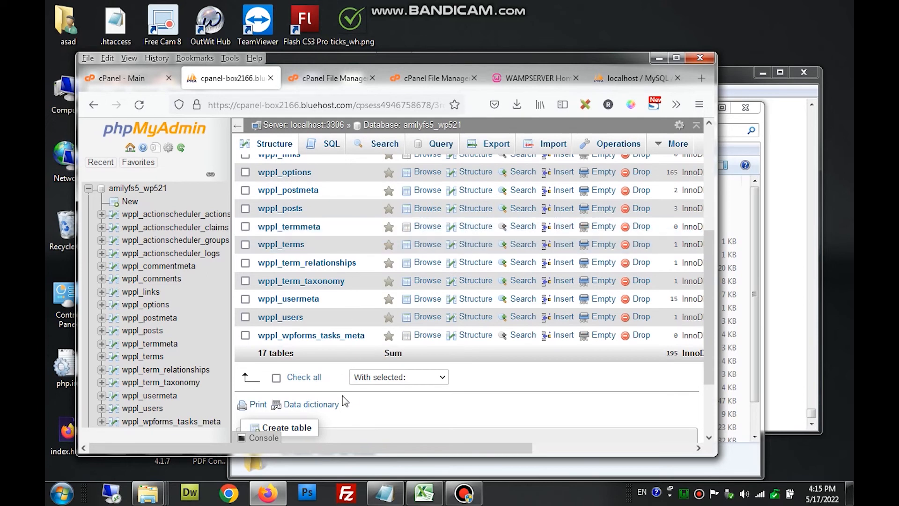
click(276, 378)
click(369, 380)
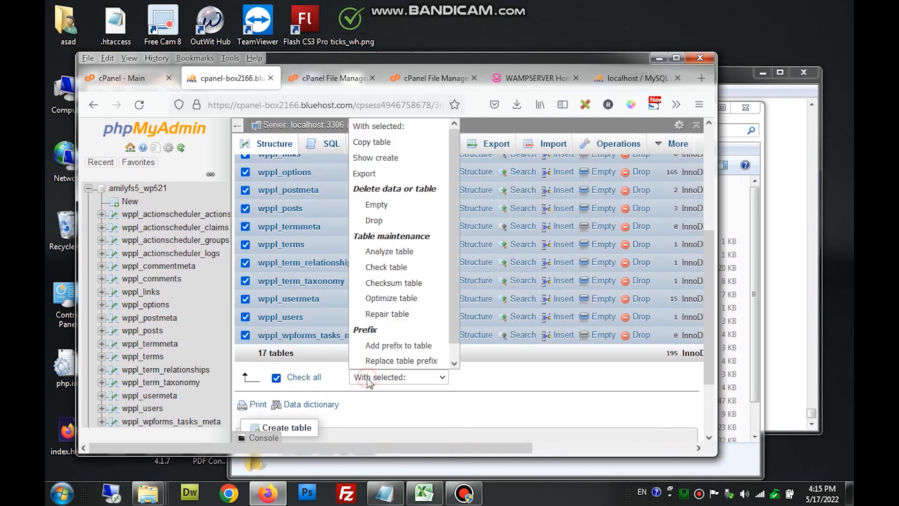
click(383, 219)
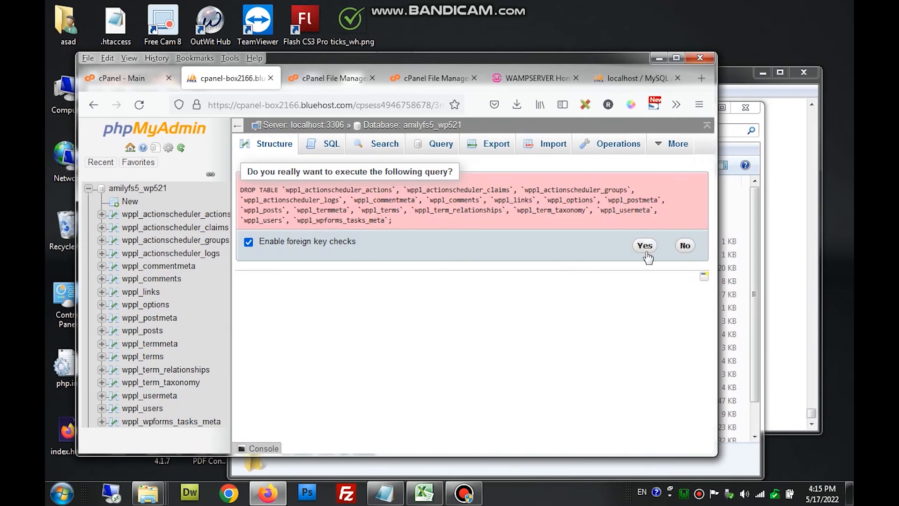
click(645, 248)
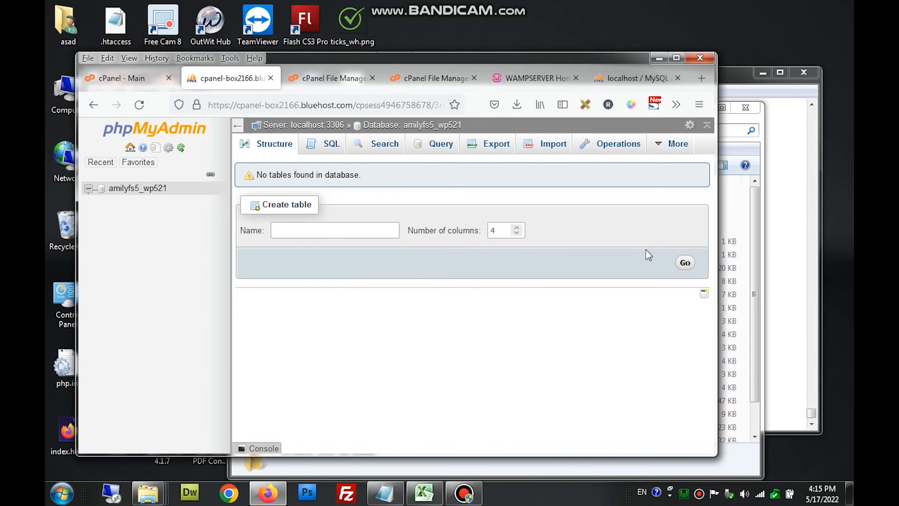
- Import datauser.sql from the local backup folder into the amilyfs5_wp521 database with character set utf-8 and format SQL
click(543, 149)
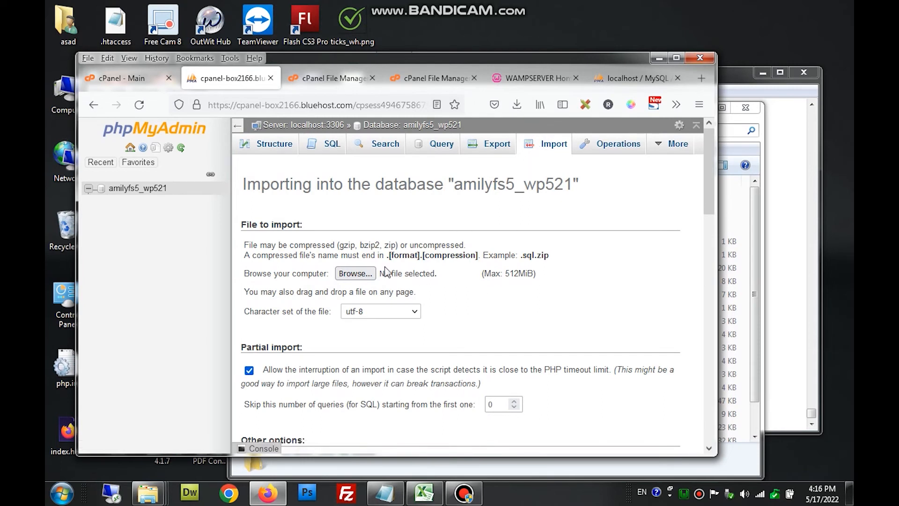
click(371, 272)
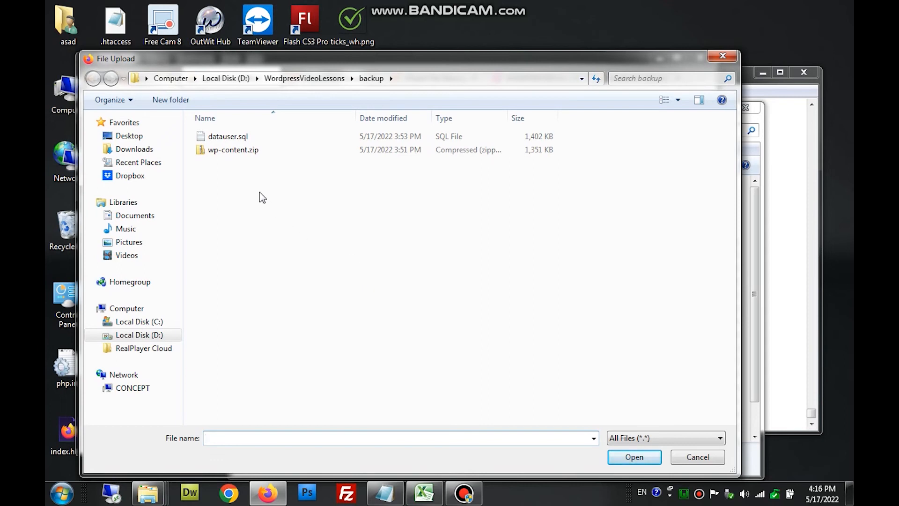
click(236, 137)
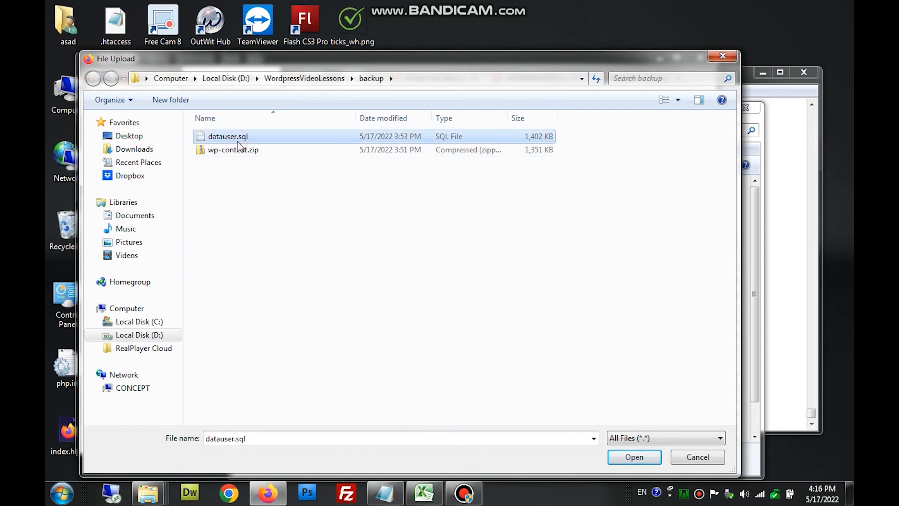
click(627, 457)
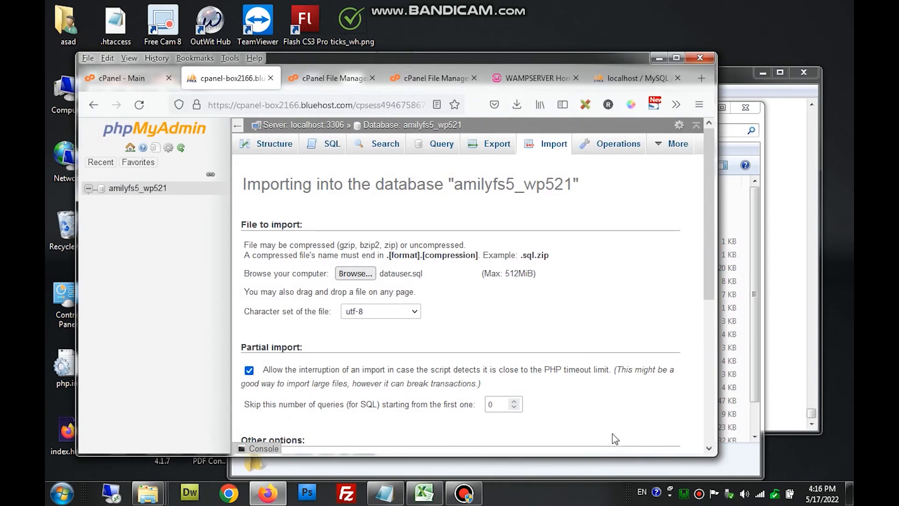
scroll(635, 295, down, 5)
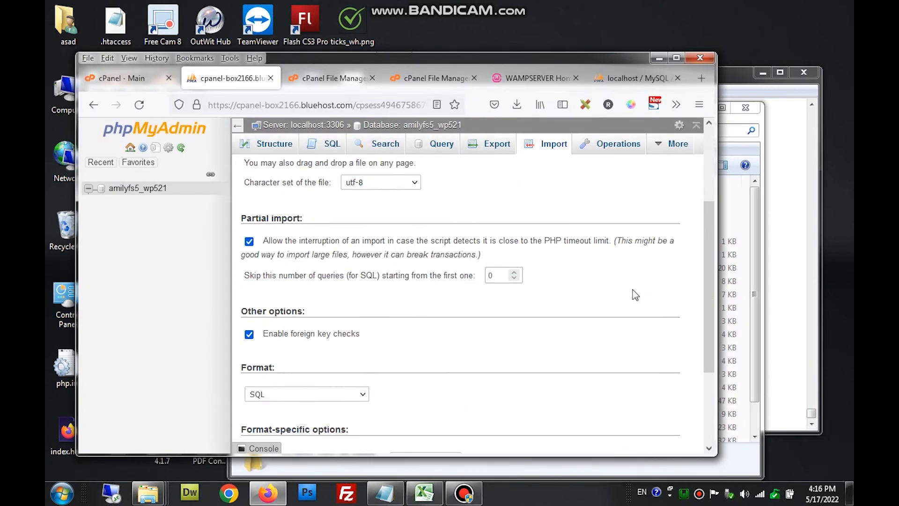
click(264, 400)
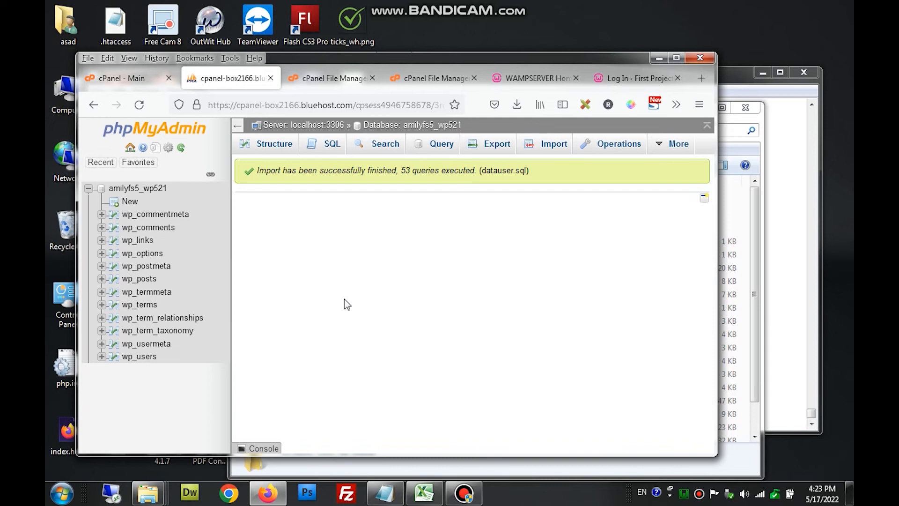
click(147, 255)
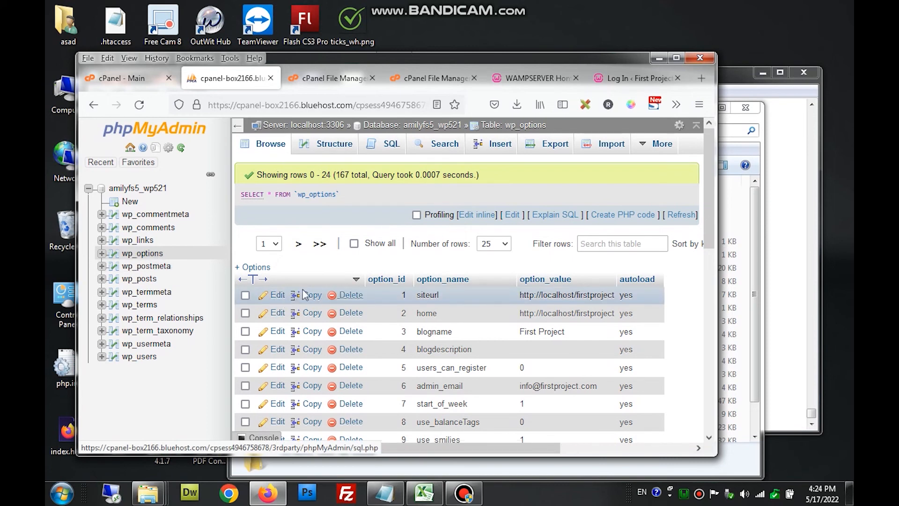
click(278, 296)
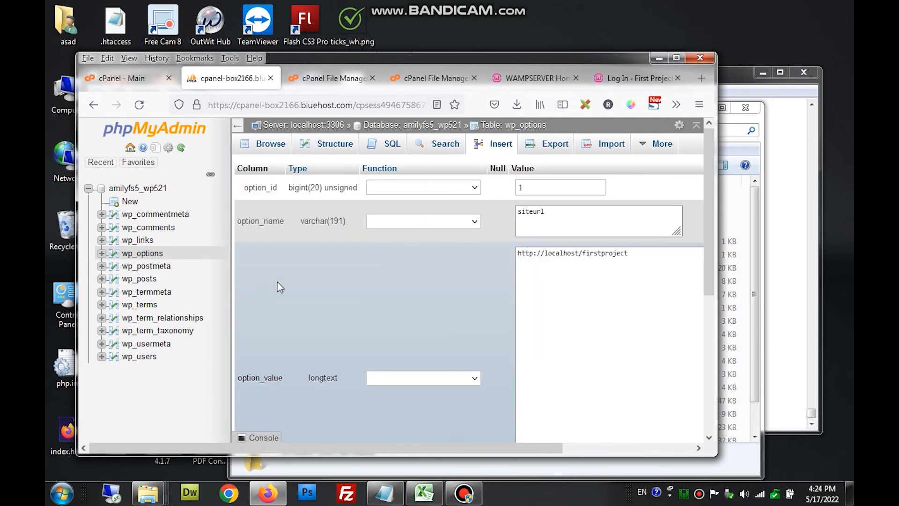
drag(545, 255, 649, 252)
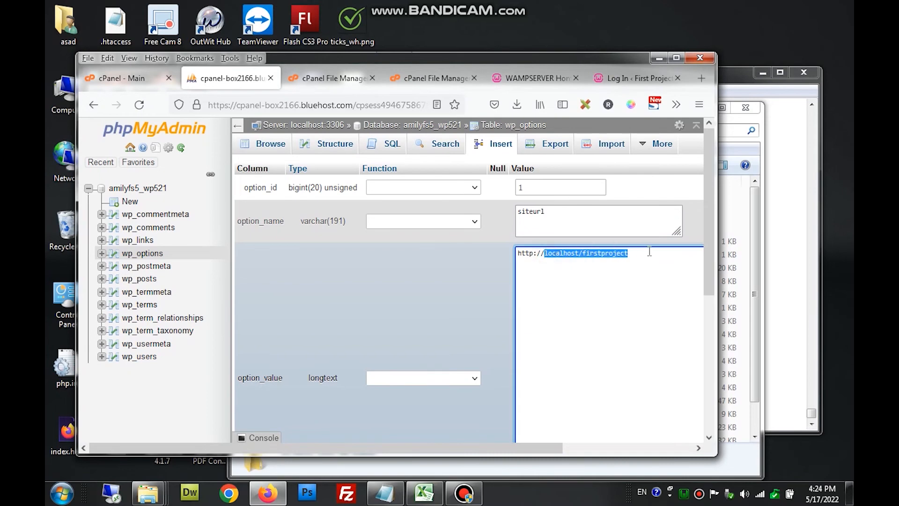
text(abc.com)
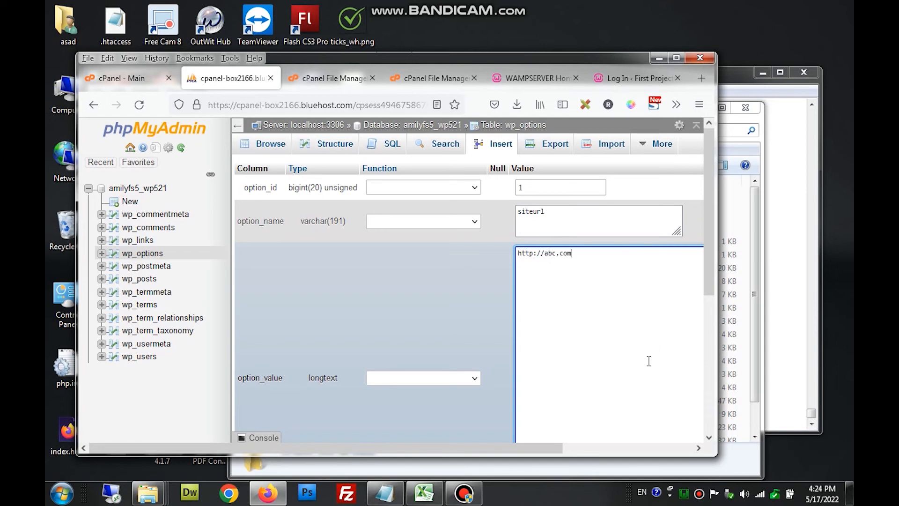
click(590, 259)
drag(591, 259, 512, 263)
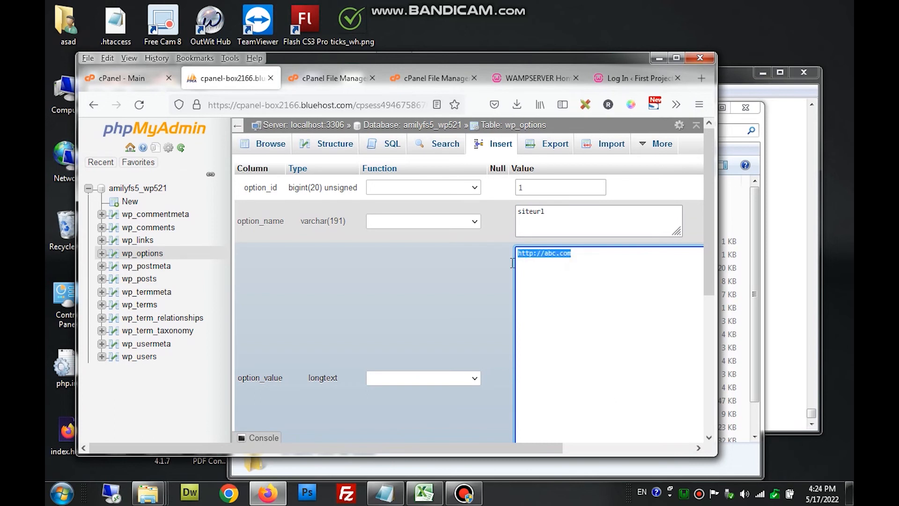
scroll(603, 315, down, 5)
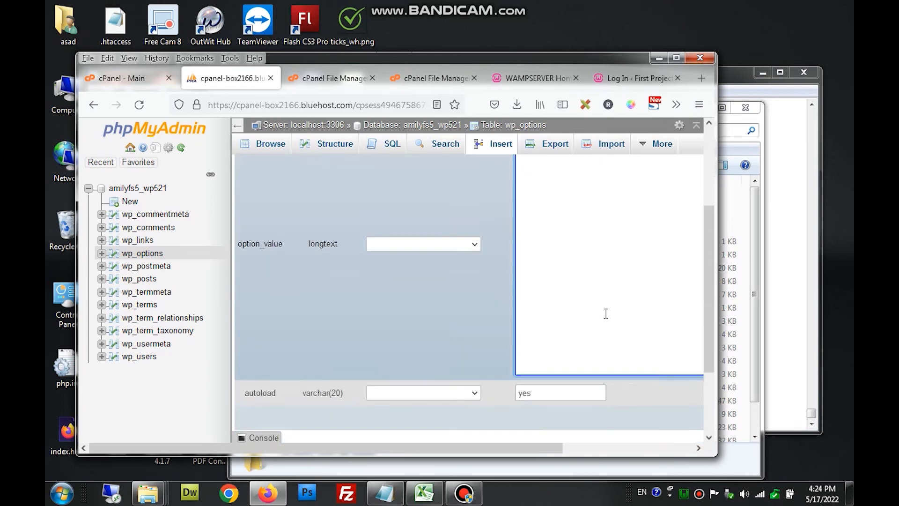
drag(525, 445, 655, 443)
click(681, 312)
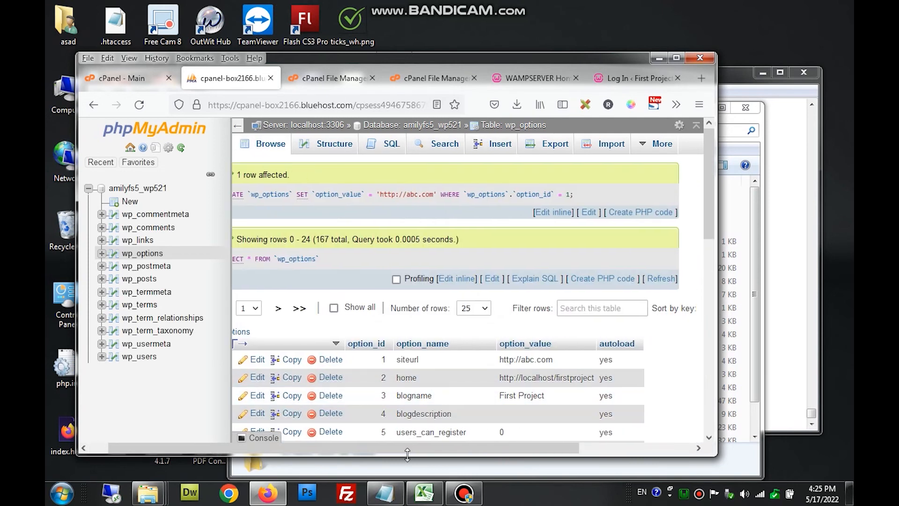
drag(407, 448, 381, 445)
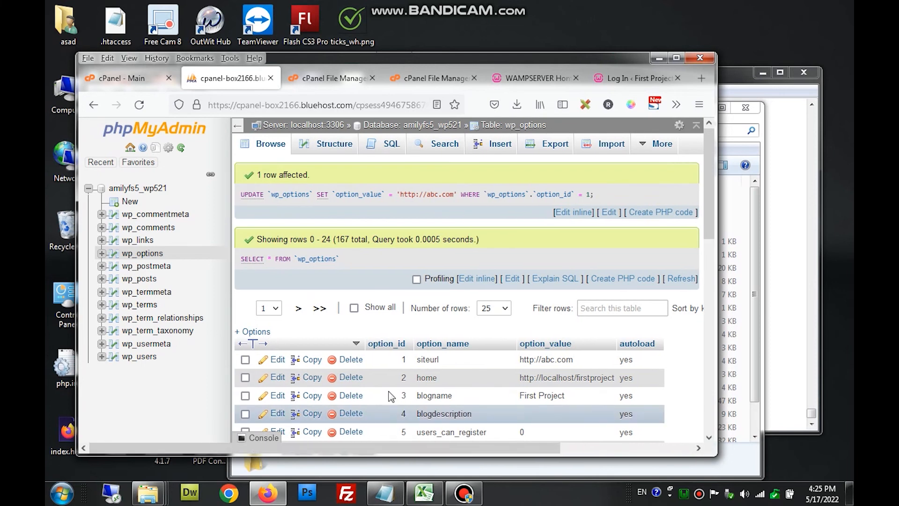
click(277, 378)
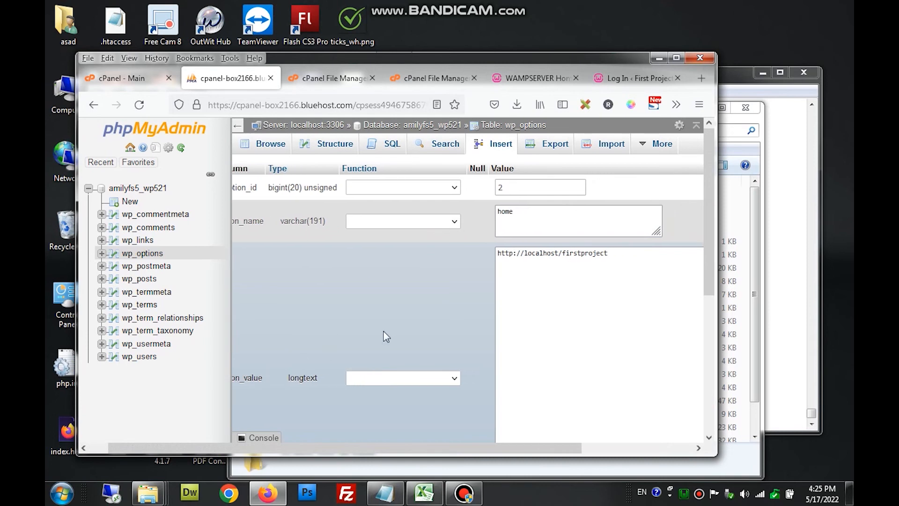
drag(525, 252, 618, 261)
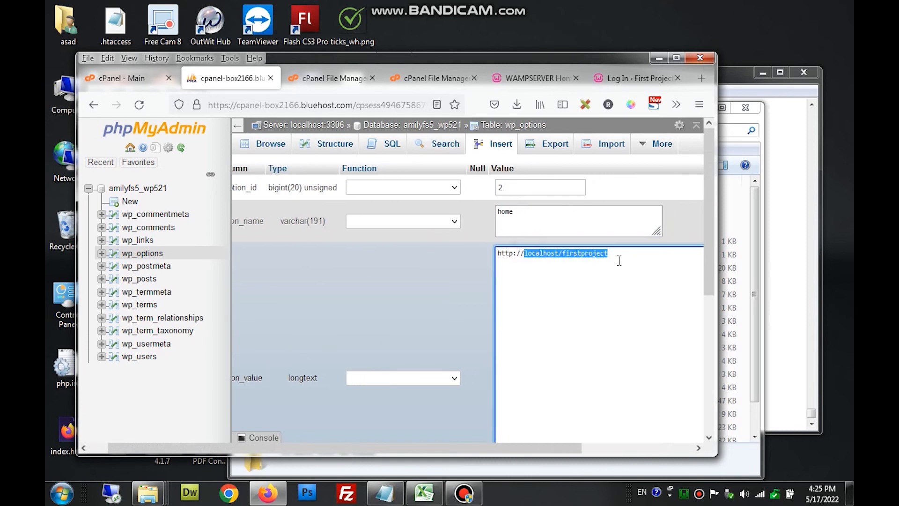
text(abc.com)
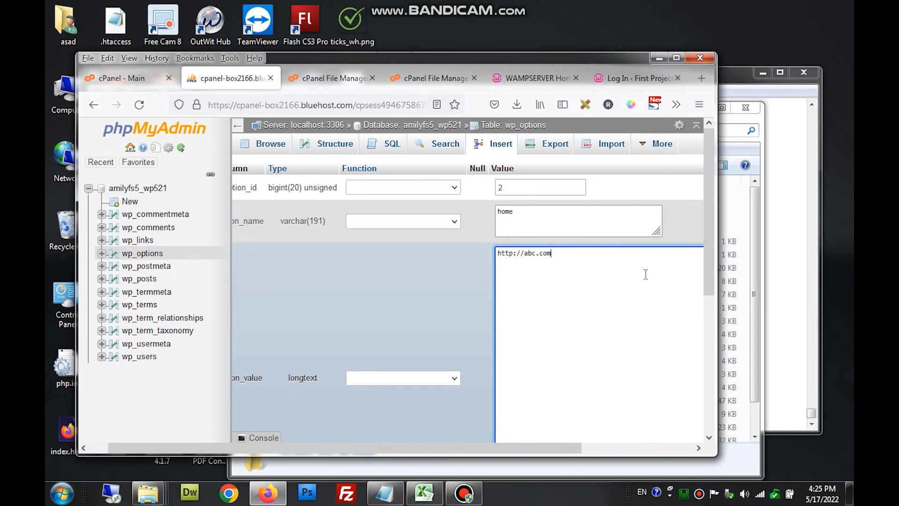
scroll(646, 273, down, 5)
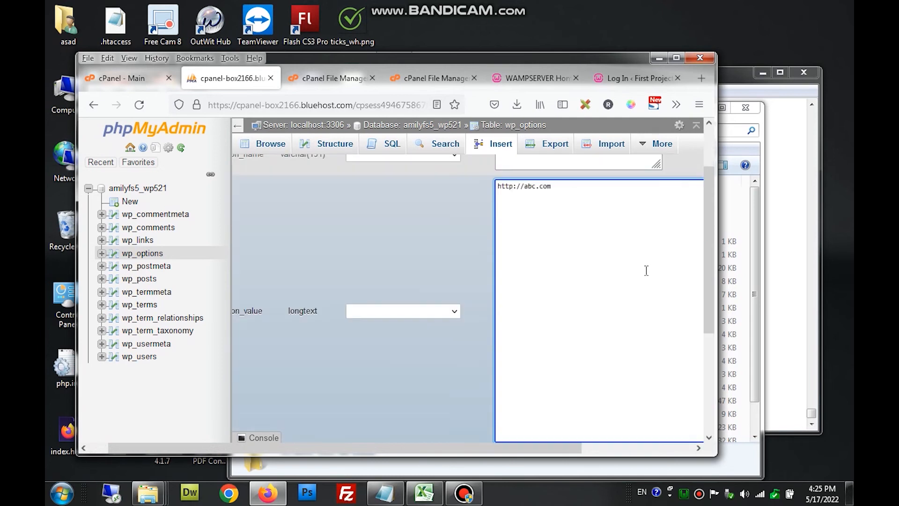
drag(572, 446, 683, 422)
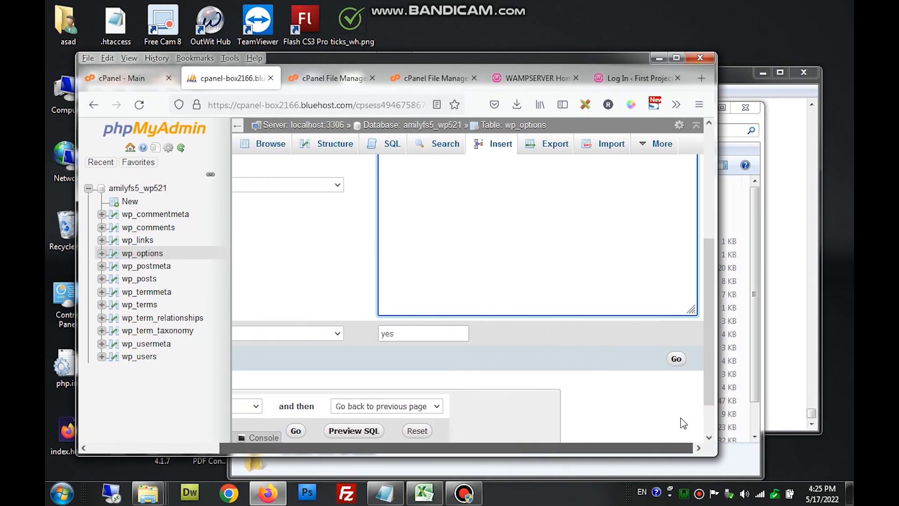
click(676, 358)
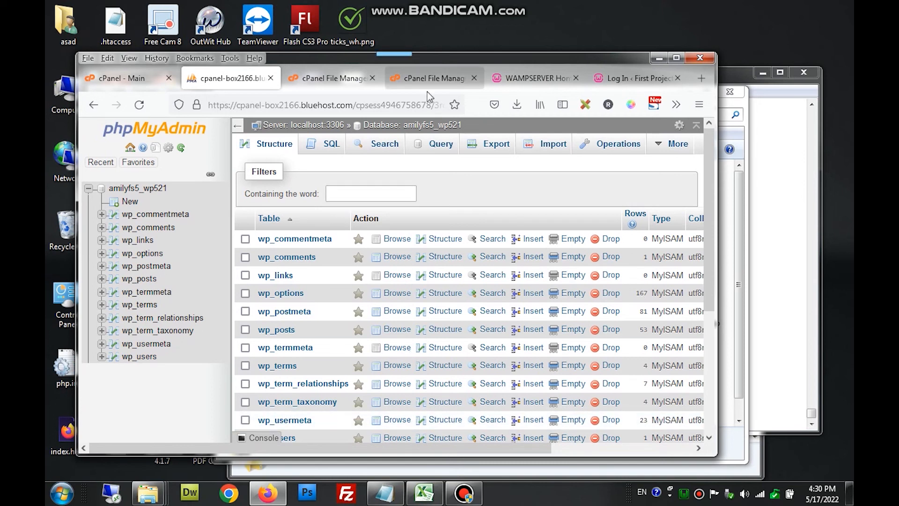
- Switch to File Manager and open wp-config.php in public_html for editing
click(347, 76)
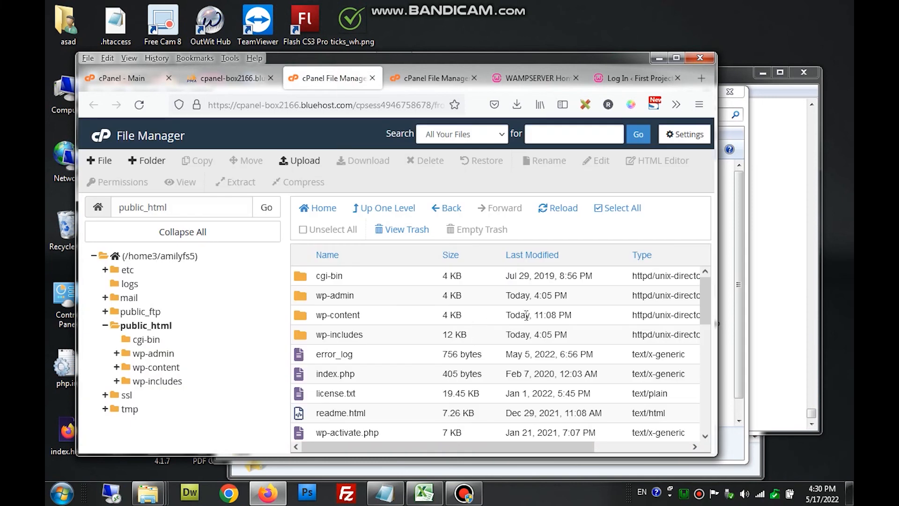
scroll(528, 310, down, 3)
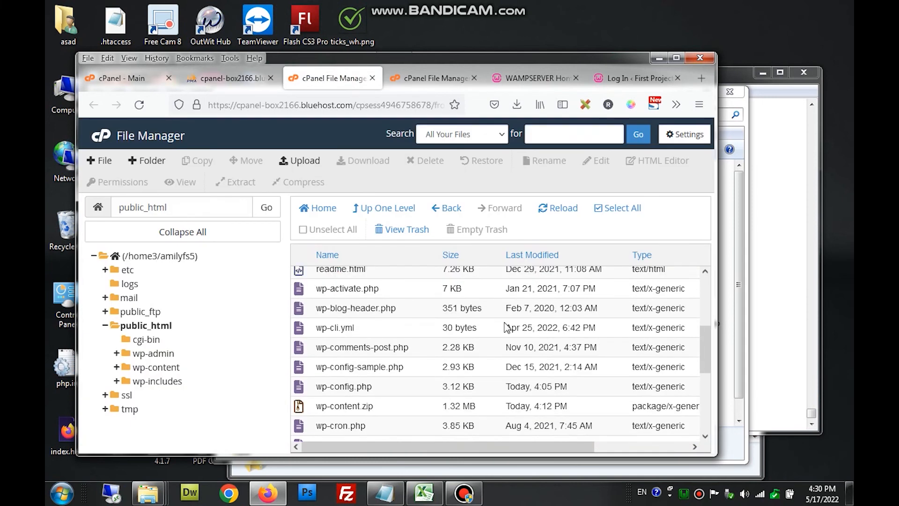
right_click(391, 388)
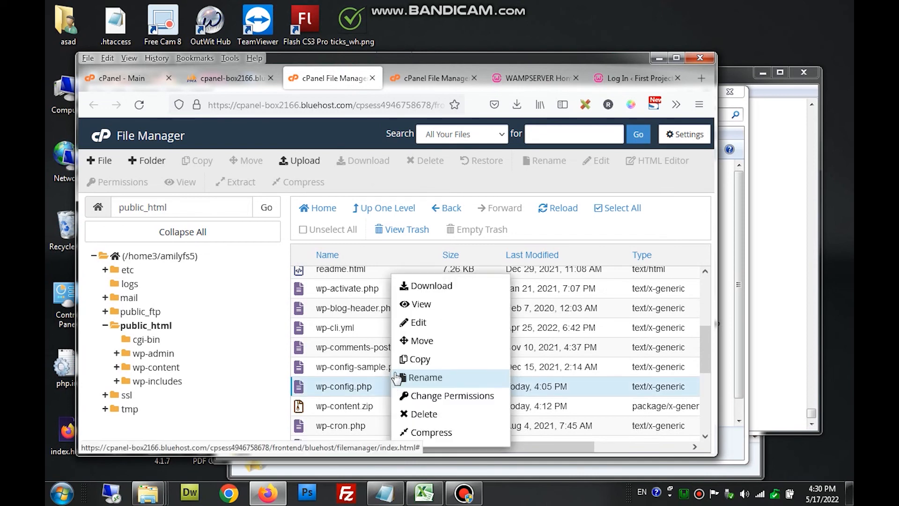
click(412, 325)
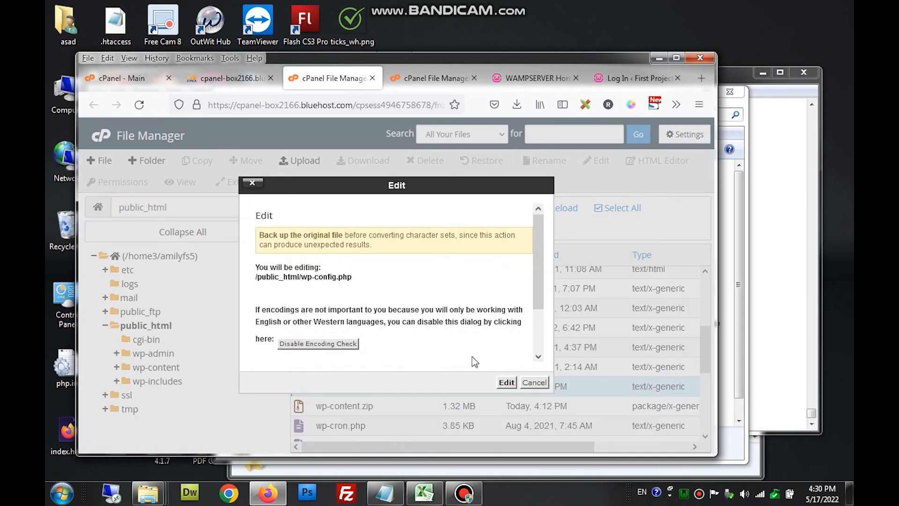
click(506, 382)
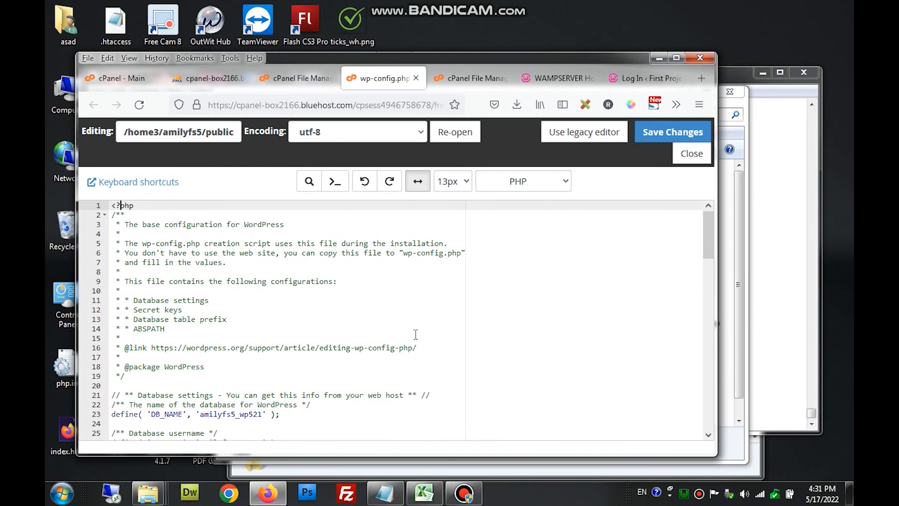
- Set the $table_prefix value in wp-config.php to 'wp_' and save the file
scroll(416, 333, down, 15)
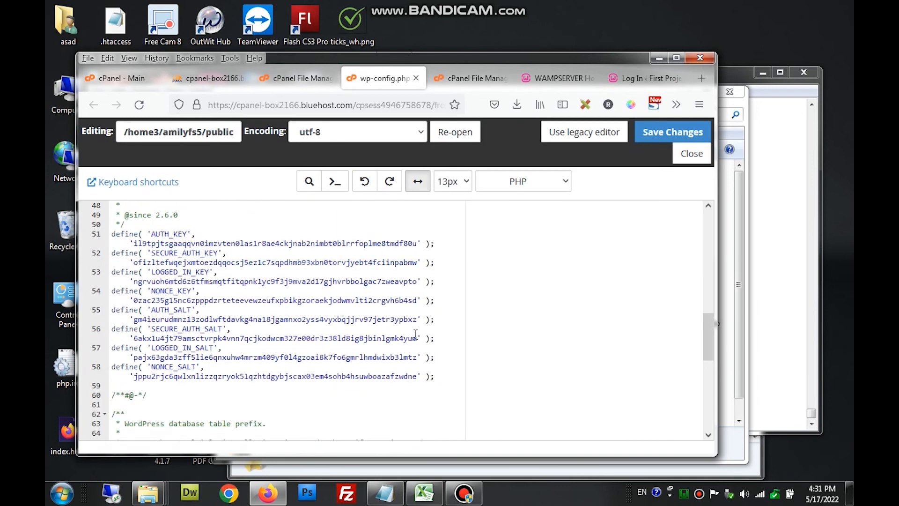
scroll(415, 334, down, 5)
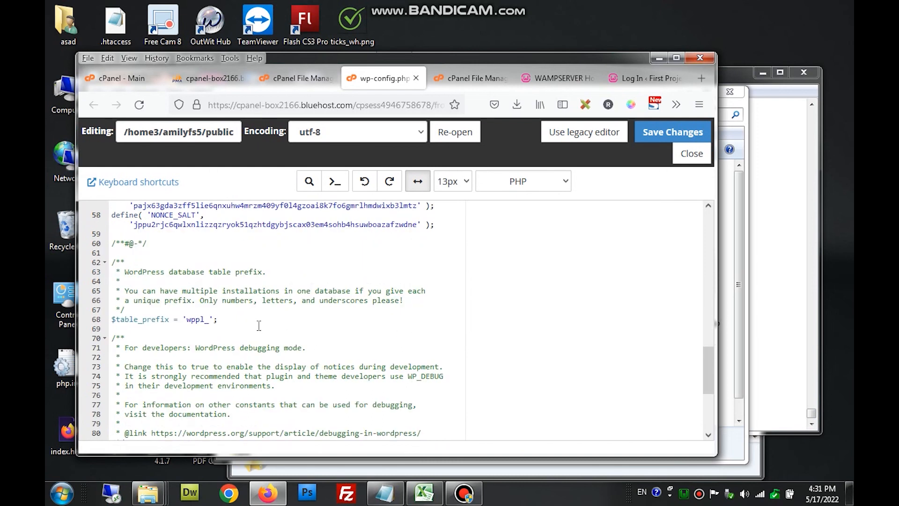
click(206, 320)
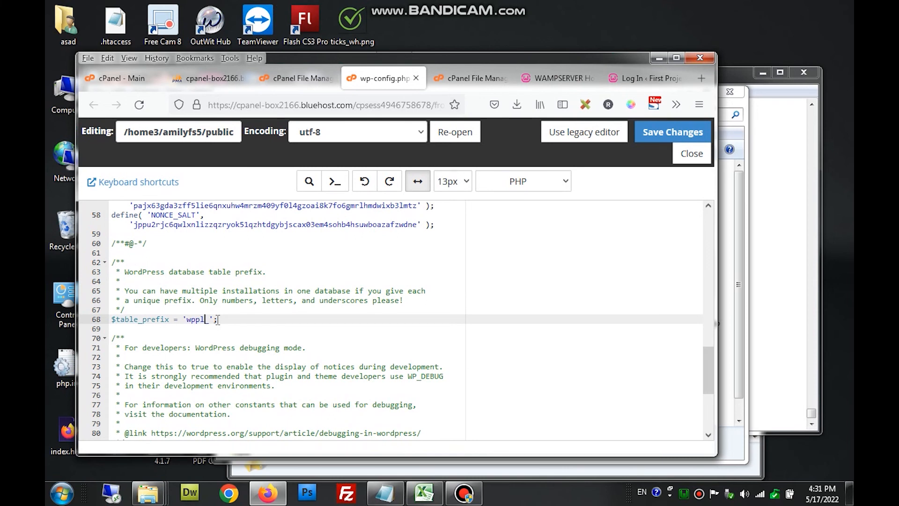
key(BackSpace)
key(BackSpace)
click(653, 141)
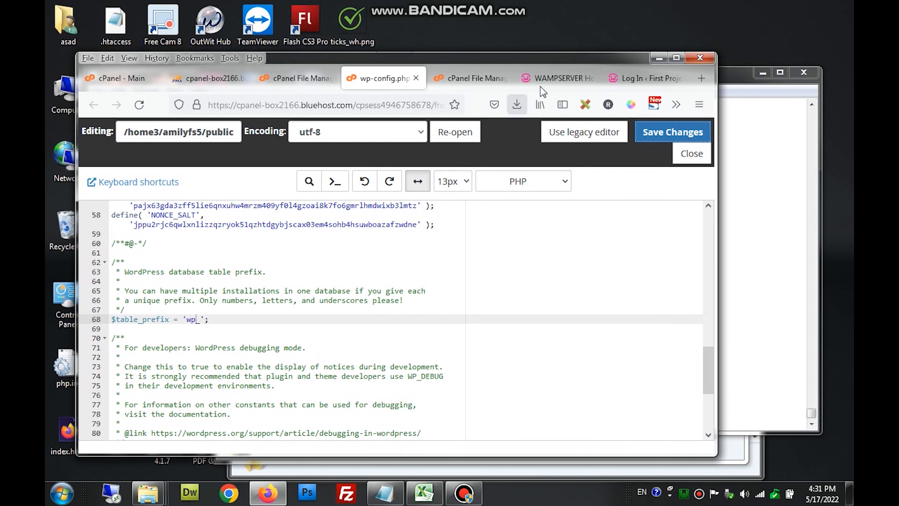
- Load familyfriendlyworkingscotland.org.uk in the browser tab showing the Wampserver page to check the migrated site
click(557, 78)
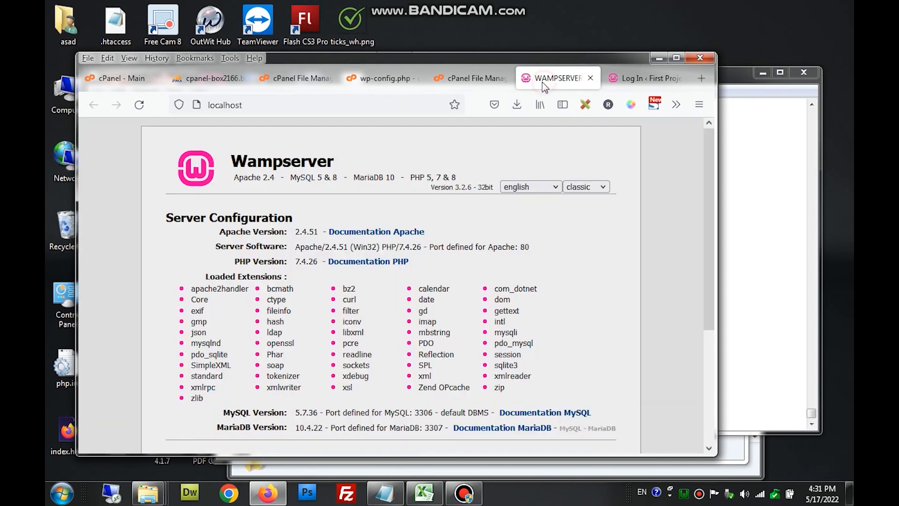
click(290, 104)
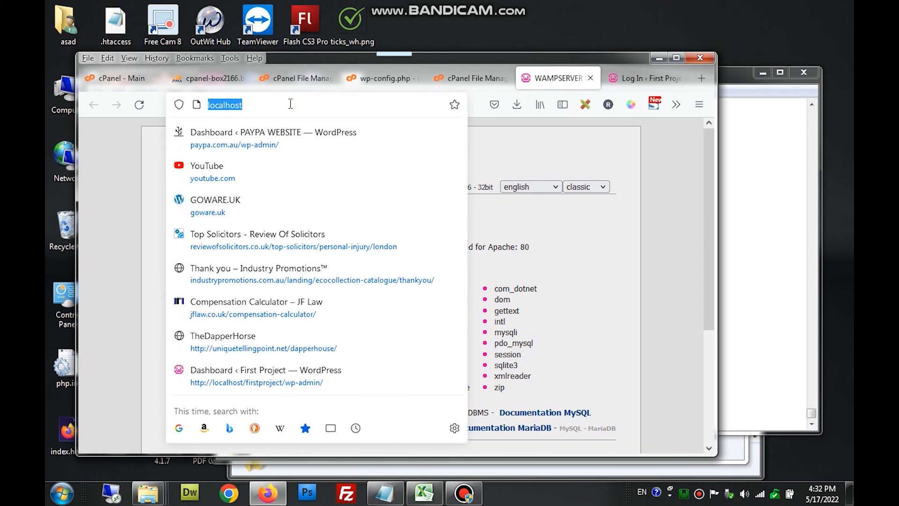
text(familyfriendlyworkingscotland.org.uk)
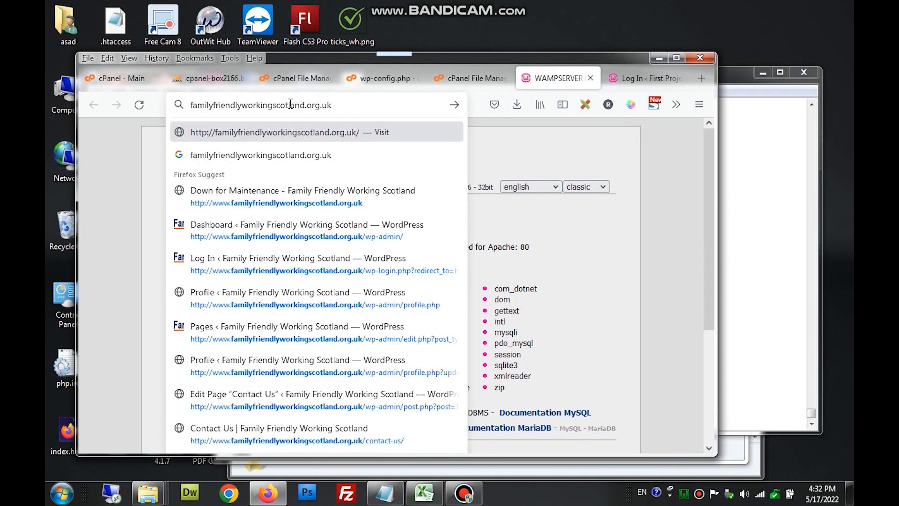
key(Return)
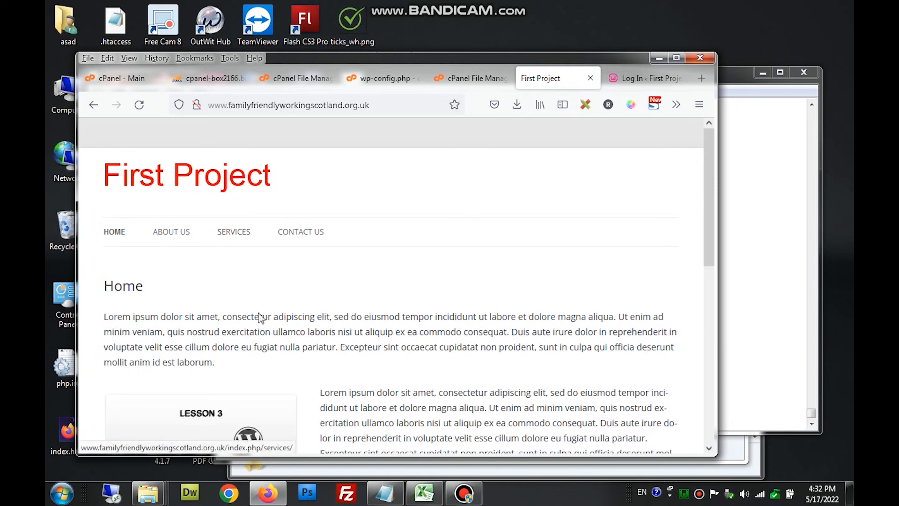
click(384, 105)
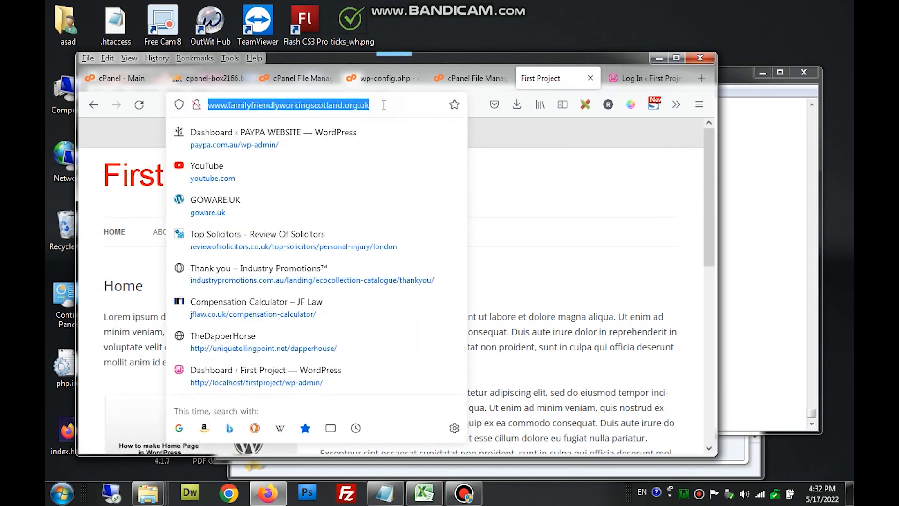
click(384, 105)
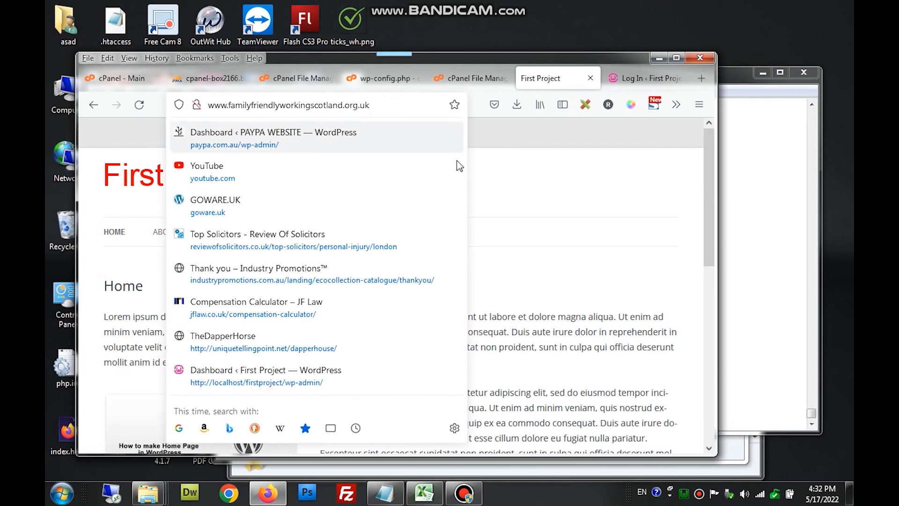
click(494, 171)
- Inspect the First Project logo image on the homepage to check its source URL, and close the inspector
right_click(212, 183)
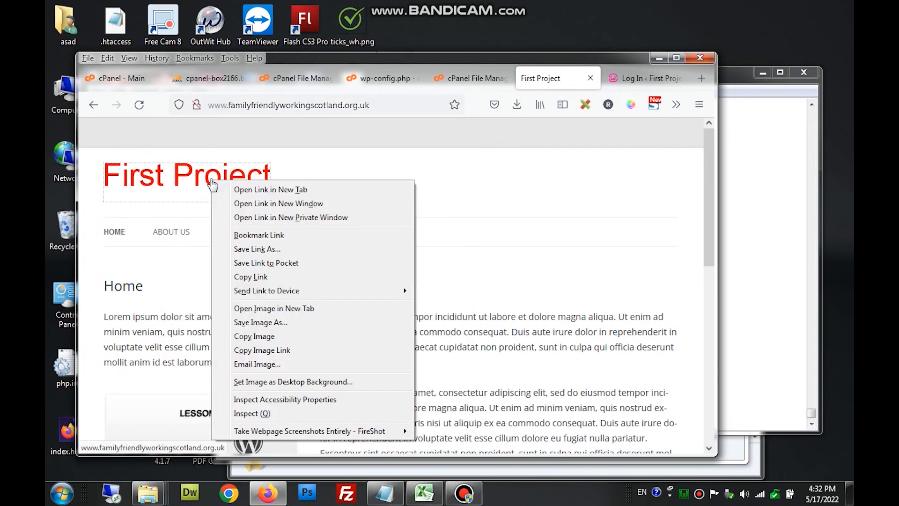
click(248, 413)
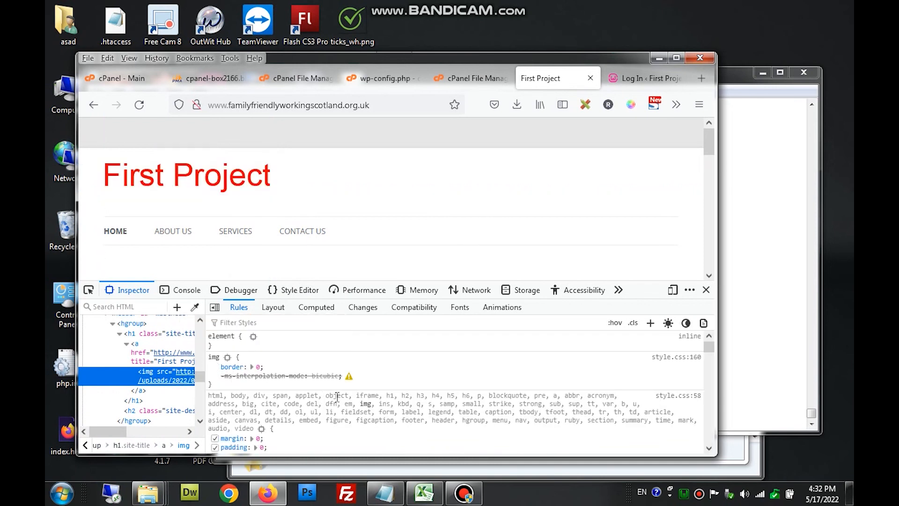
scroll(337, 397, down, 4)
scroll(281, 384, up, 4)
drag(205, 365, 434, 366)
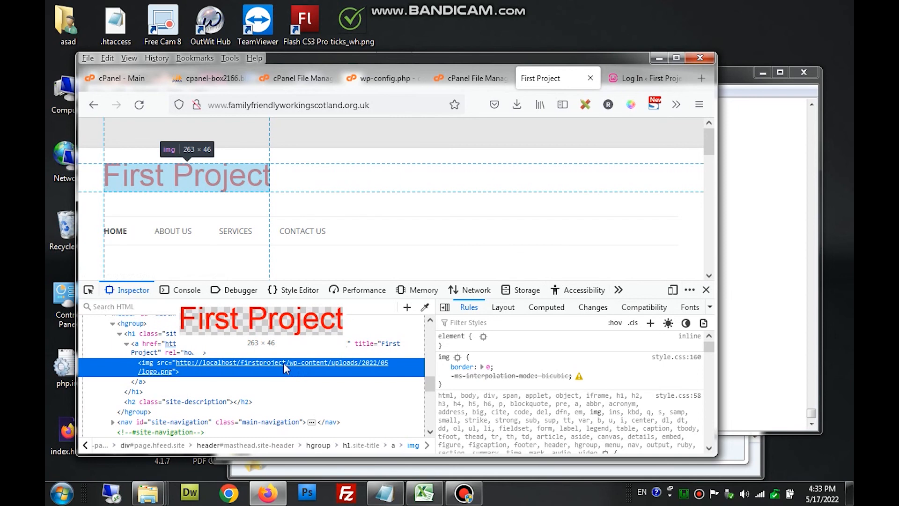
click(706, 291)
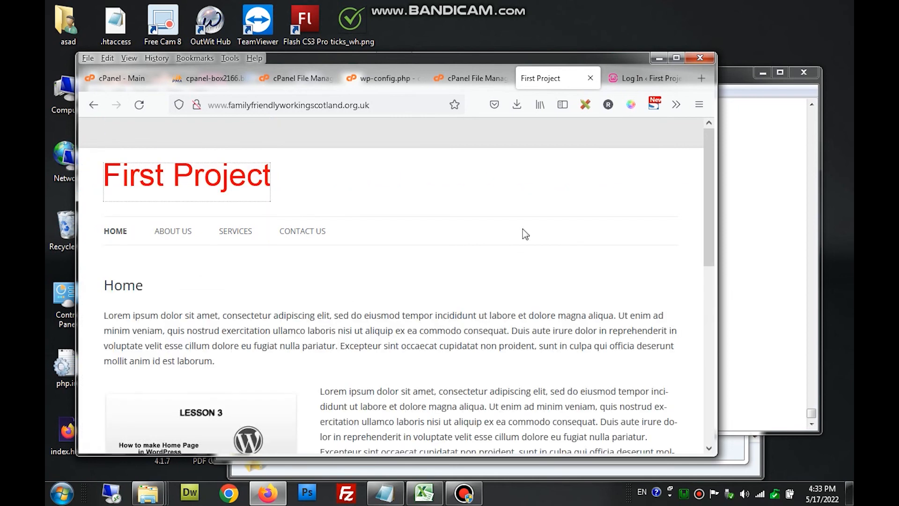
- Return to File Manager and open the twentytwelve theme folder under public_html/wp-content/themes
click(478, 80)
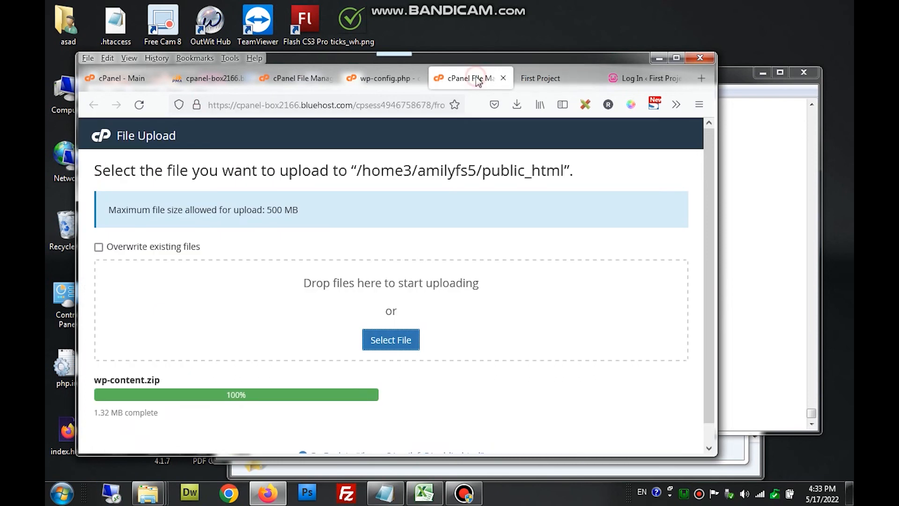
click(373, 86)
click(296, 86)
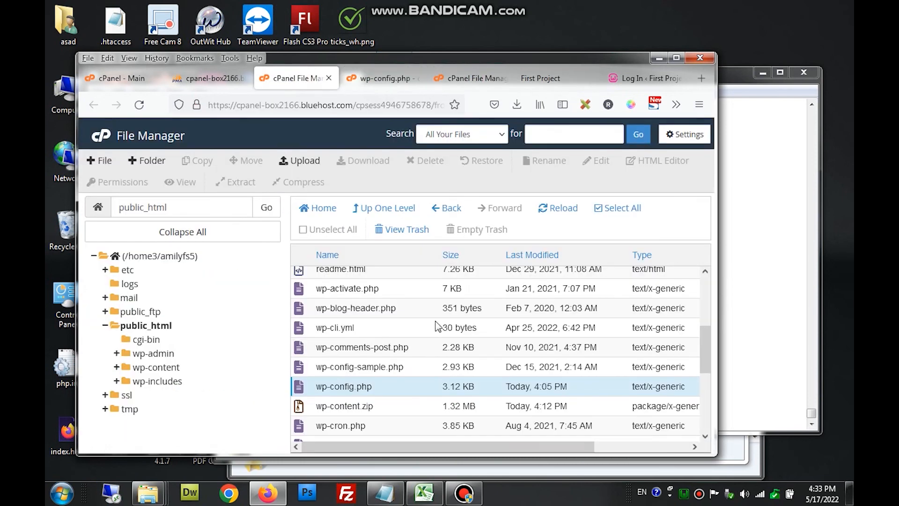
scroll(435, 327, up, 3)
double_click(386, 313)
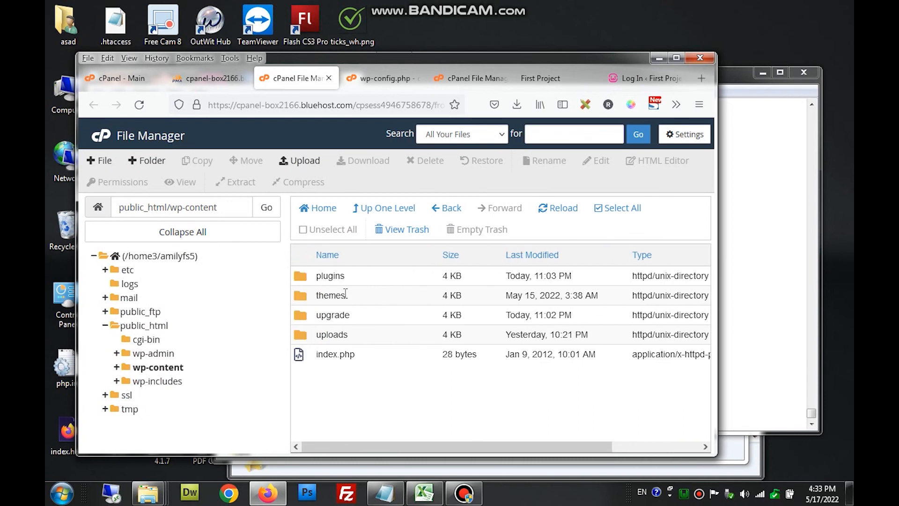
double_click(369, 299)
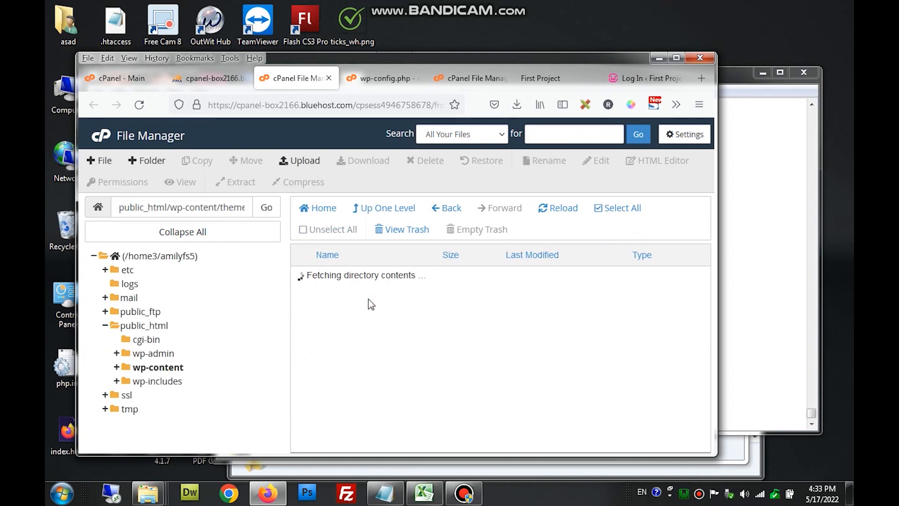
click(386, 274)
double_click(385, 274)
- Open the twentytwelve theme's header.php for editing, accepting the encoding dialog
scroll(404, 308, down, 3)
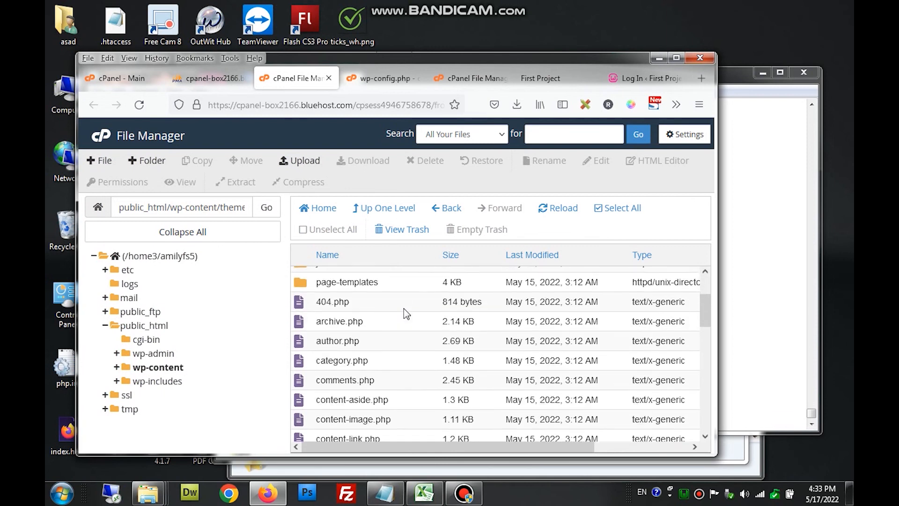
scroll(404, 302, down, 5)
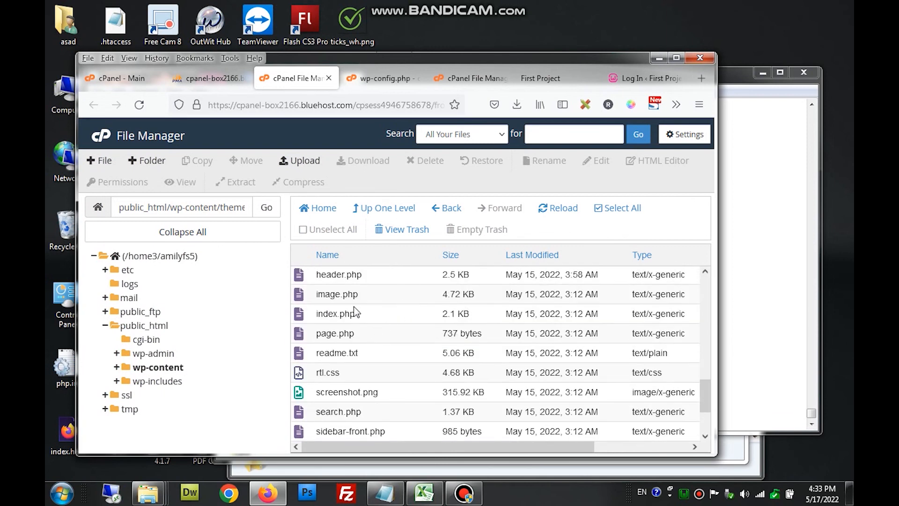
right_click(372, 280)
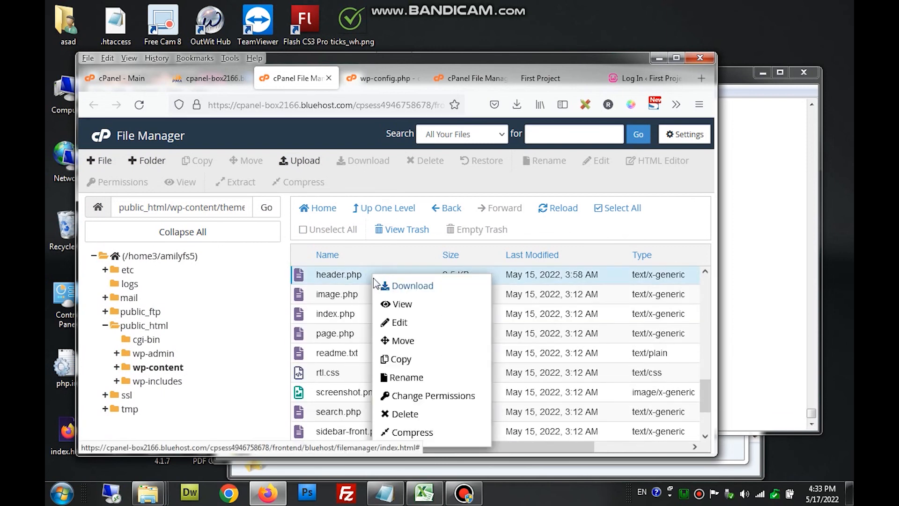
click(395, 323)
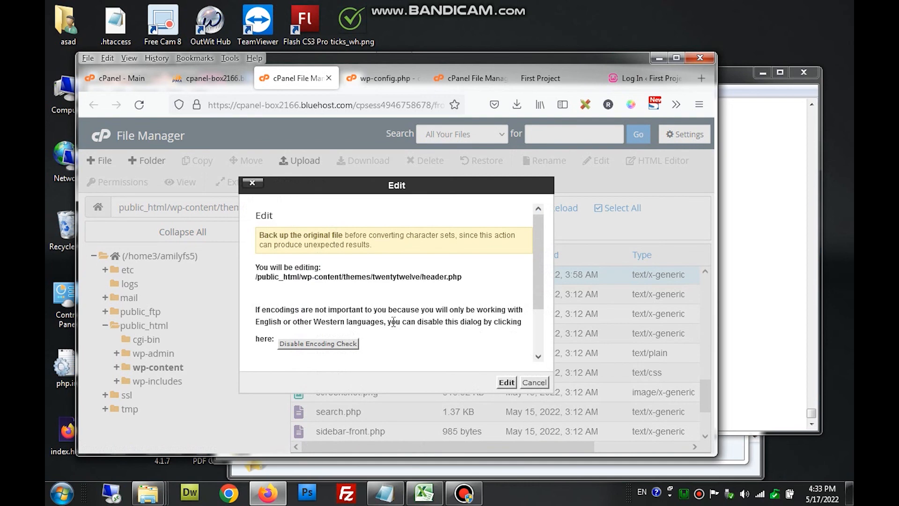
click(505, 383)
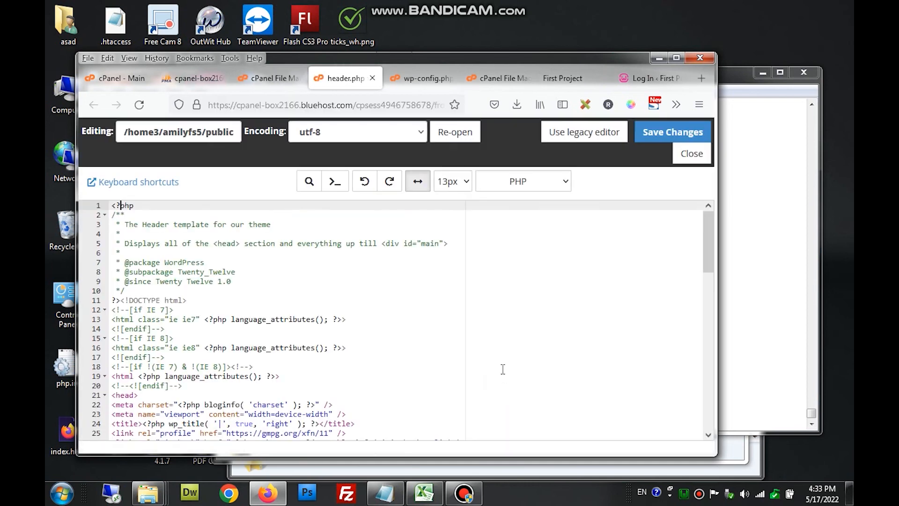
scroll(342, 330, down, 10)
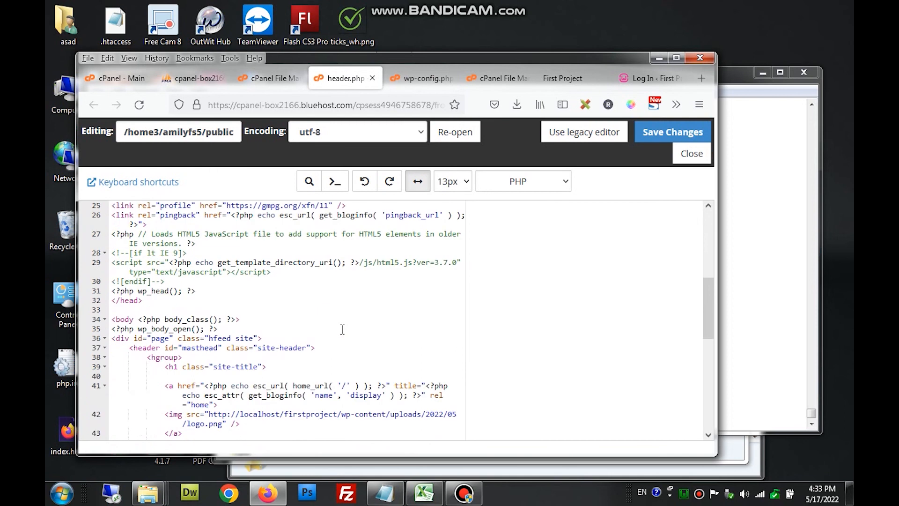
scroll(342, 330, down, 3)
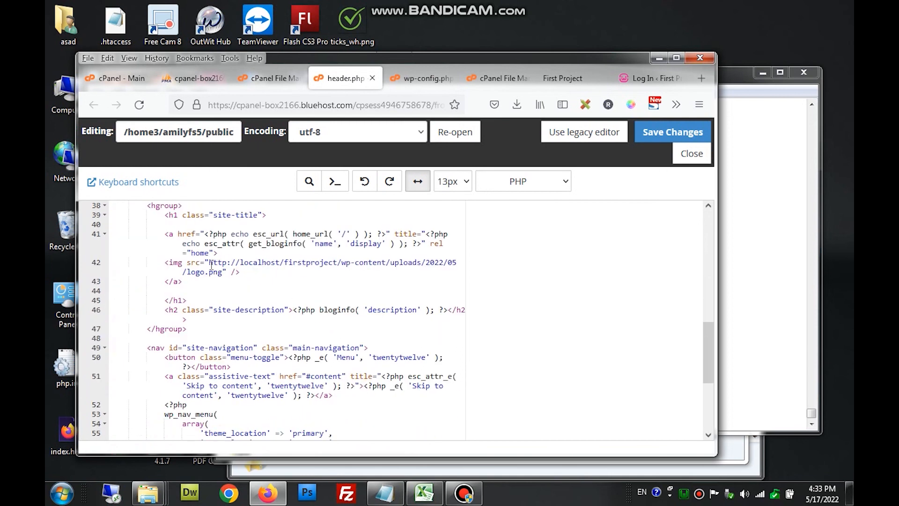
drag(211, 264, 341, 265)
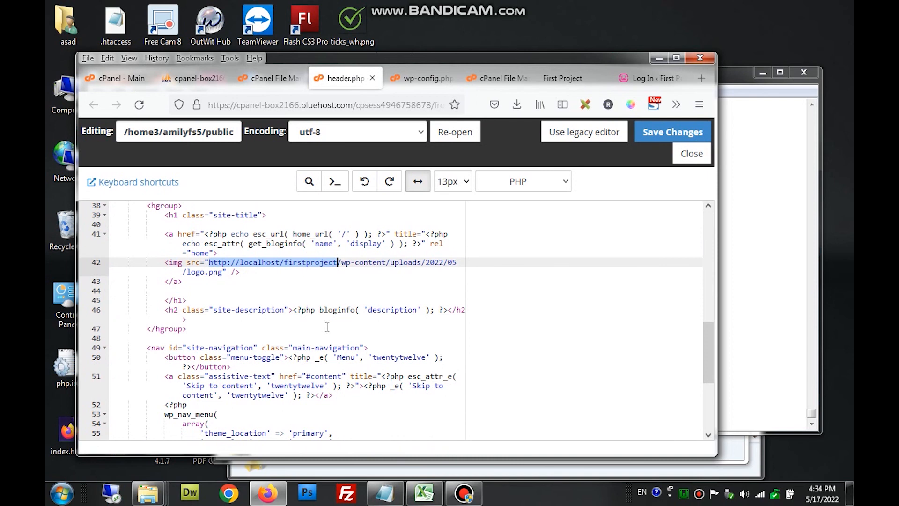
text(<?php )
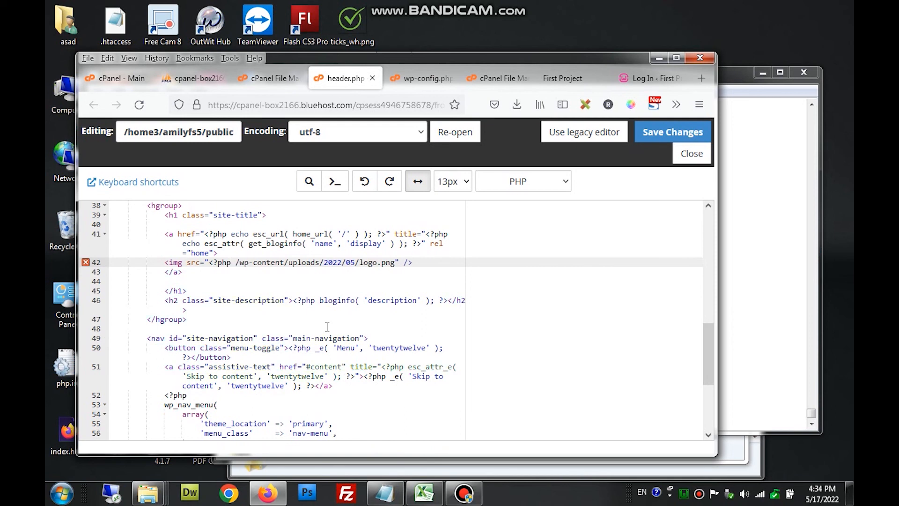
text(bloginfo)
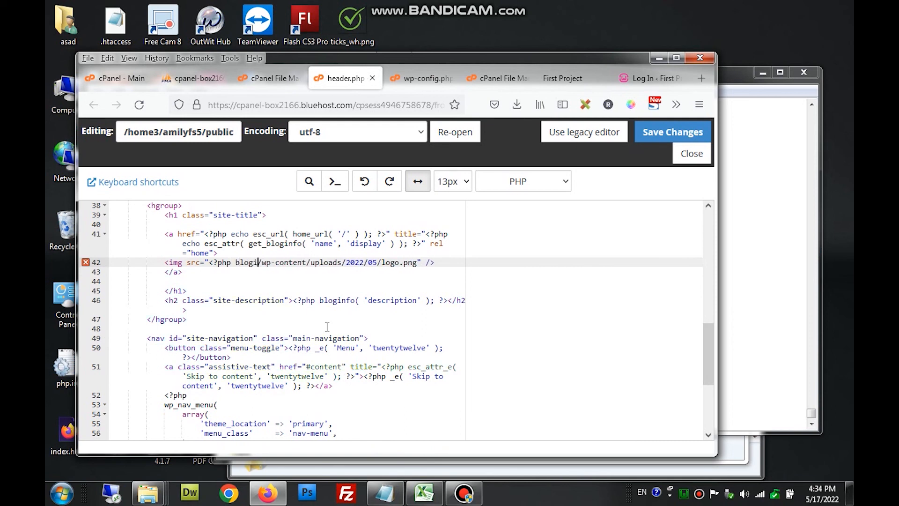
text(())
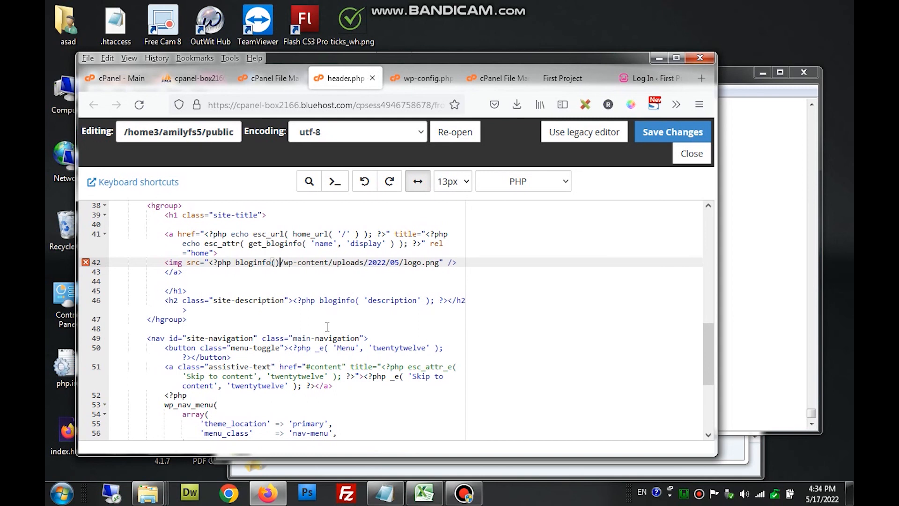
text(; ?>)
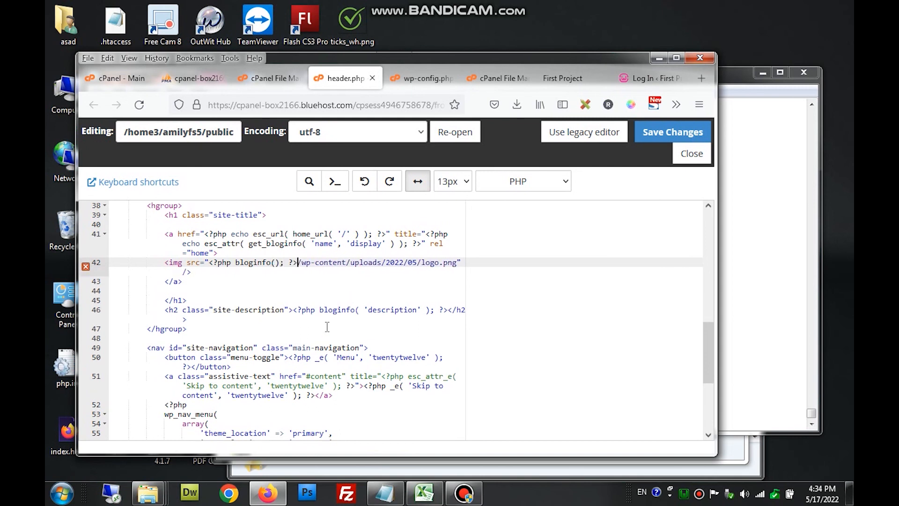
- Add 'url' as the bloginfo argument in the logo image's src and save header.php
key(Left)
key(Left)
key(Left)
key(Left)
key(Left)
text(')
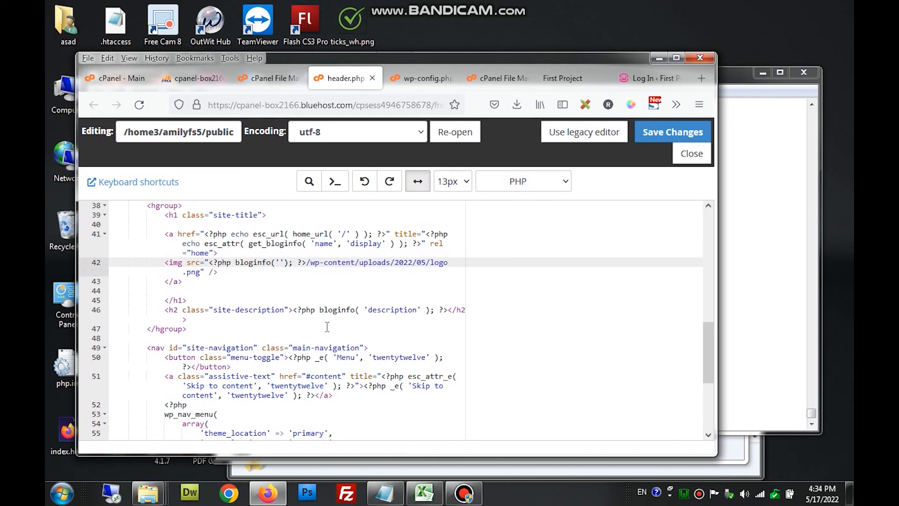
text(url)
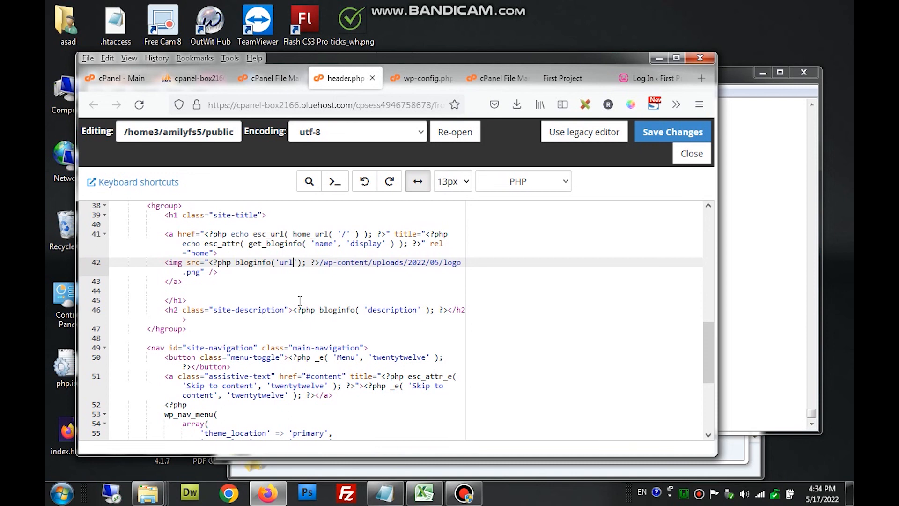
click(237, 262)
drag(245, 261, 298, 264)
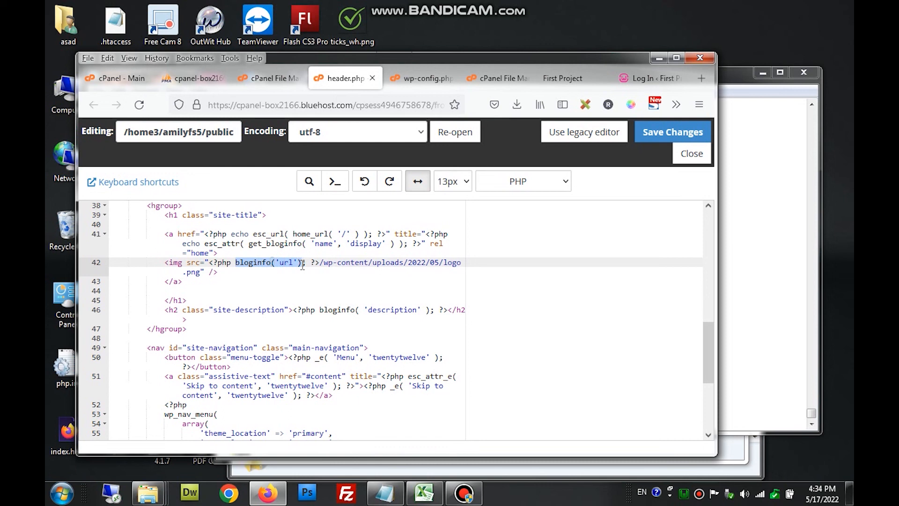
click(662, 131)
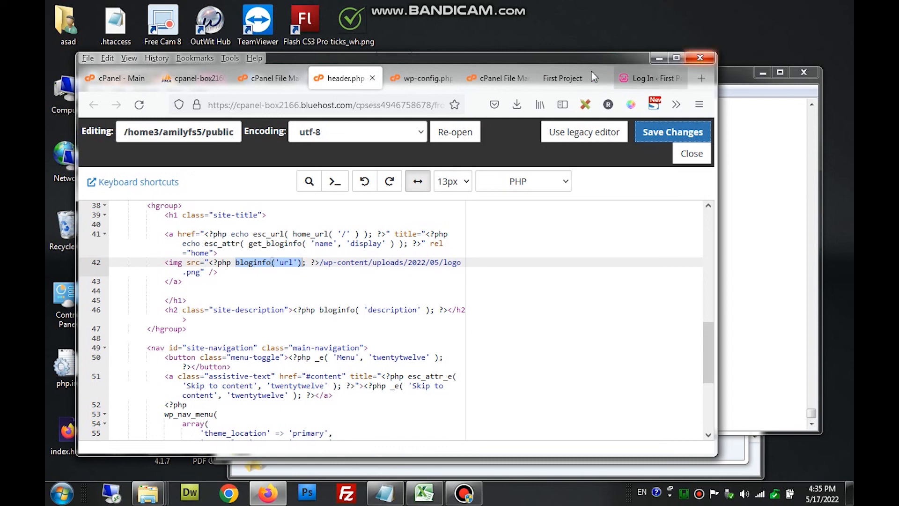
- Reload the live site's homepage and open its Services and About Us pages to check the logo
click(569, 78)
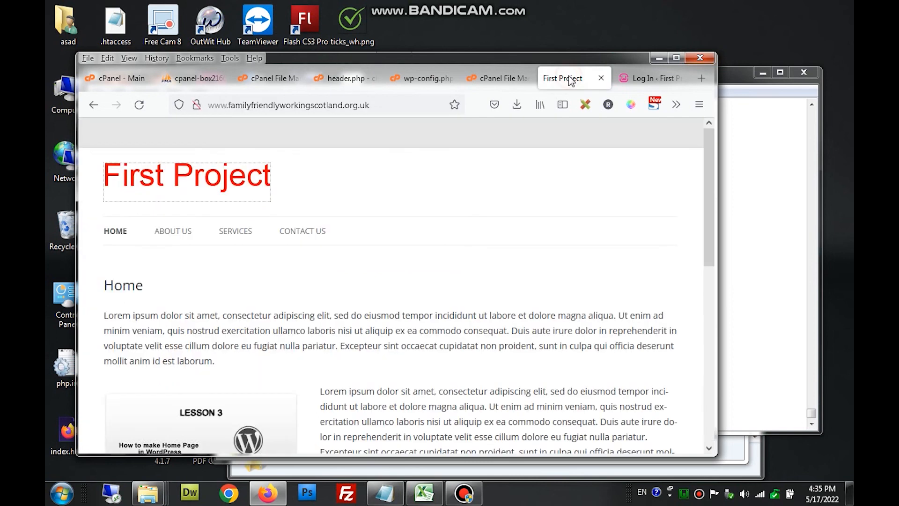
click(387, 102)
key(Return)
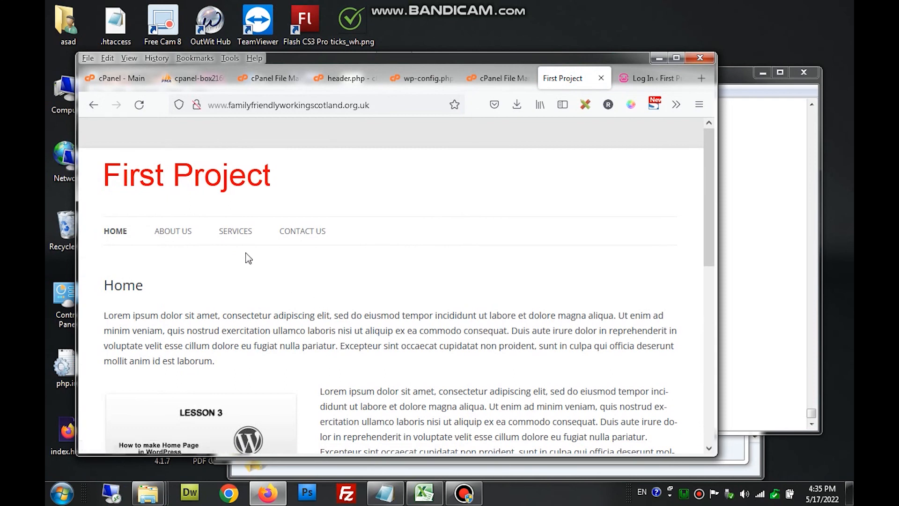
click(234, 231)
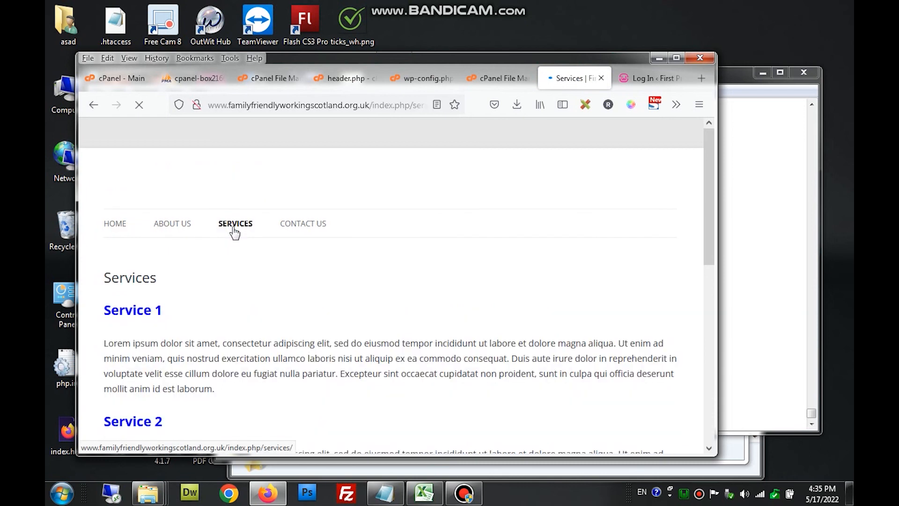
click(175, 235)
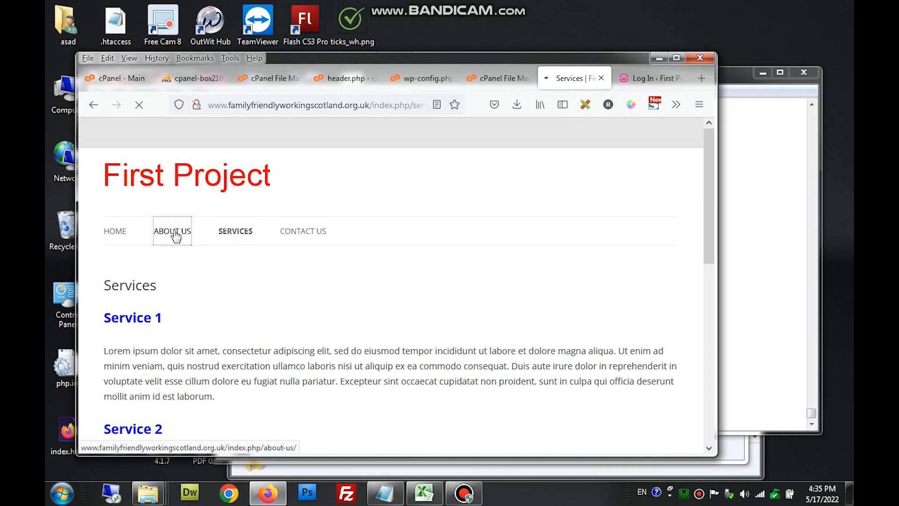